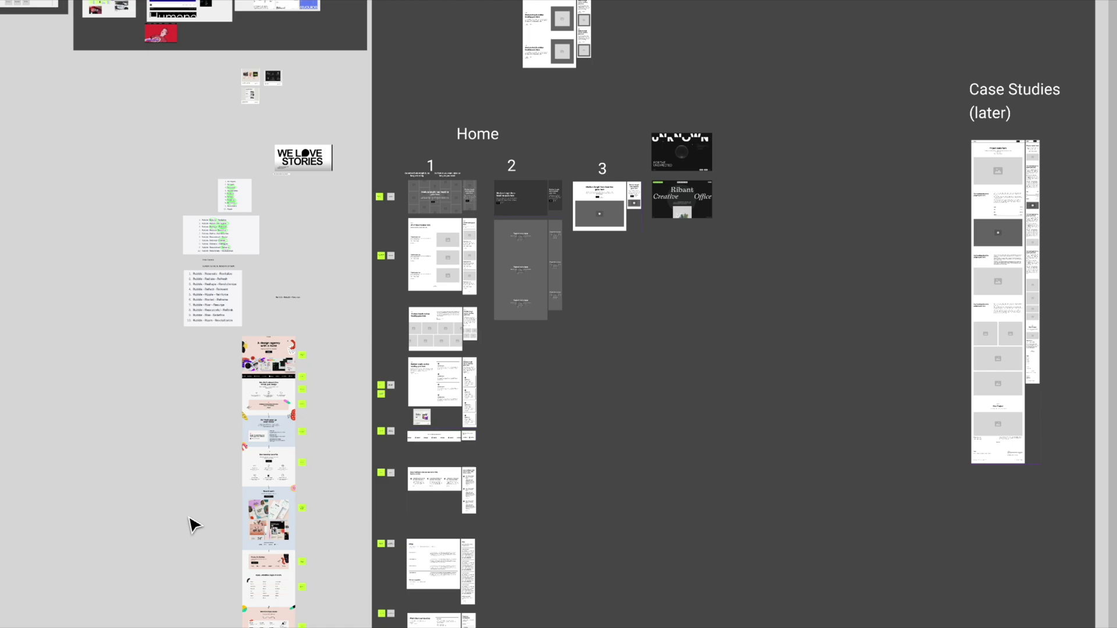
pyautogui.scroll(-5, 193, 525)
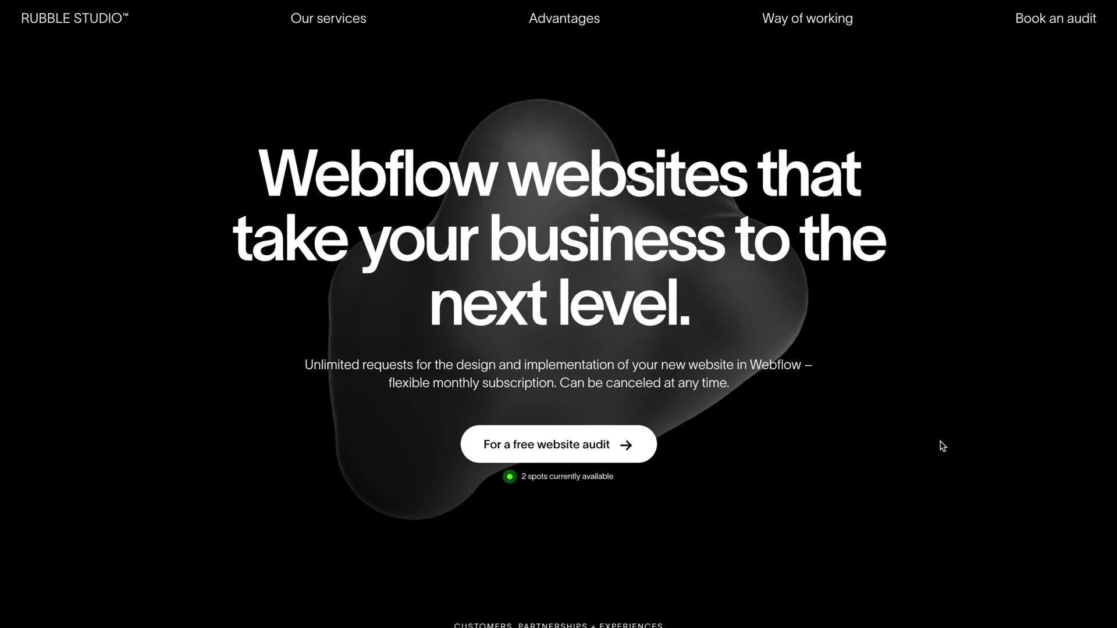
# Step: Scroll down the Rubble Studio homepage and the YouTube channel's video grid
pyautogui.scroll(-15, 940, 446)
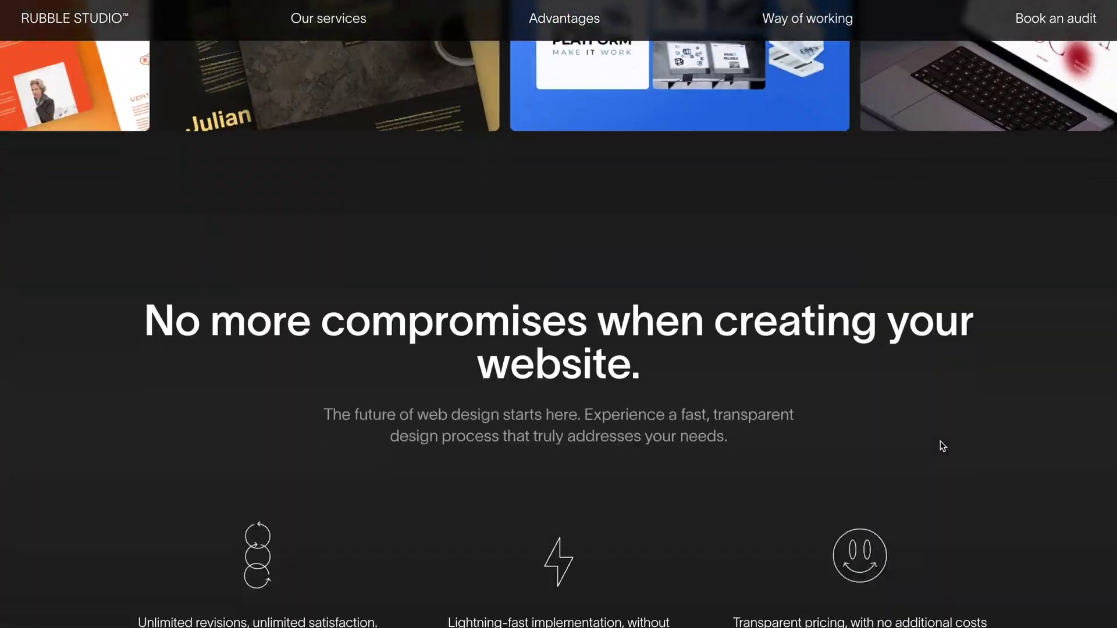
pyautogui.scroll(-20, 942, 446)
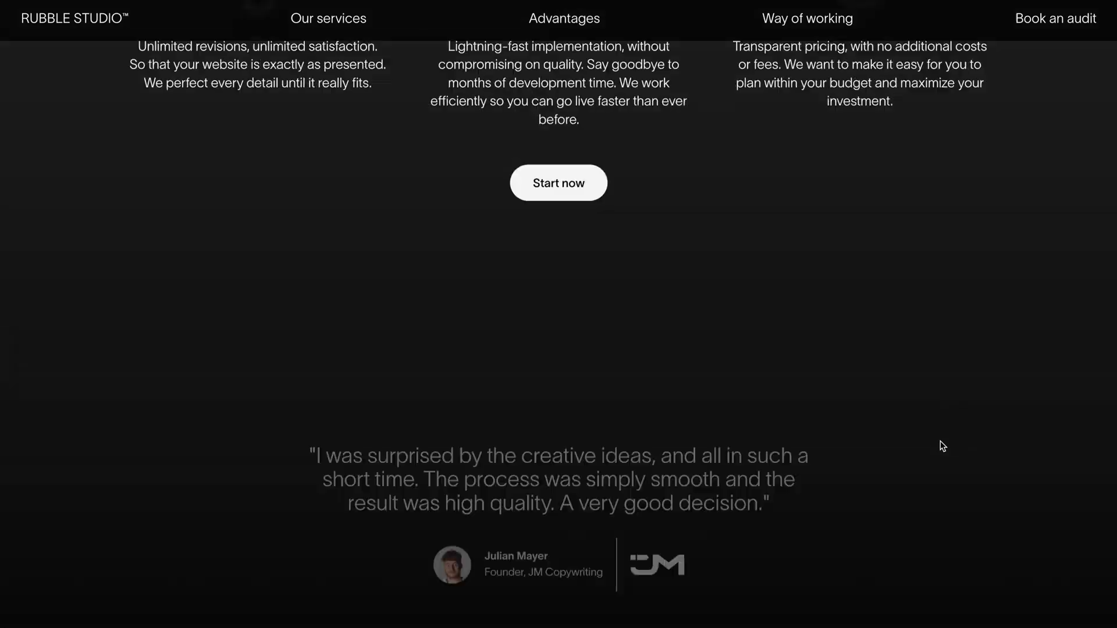
pyautogui.scroll(-10, 187, 337)
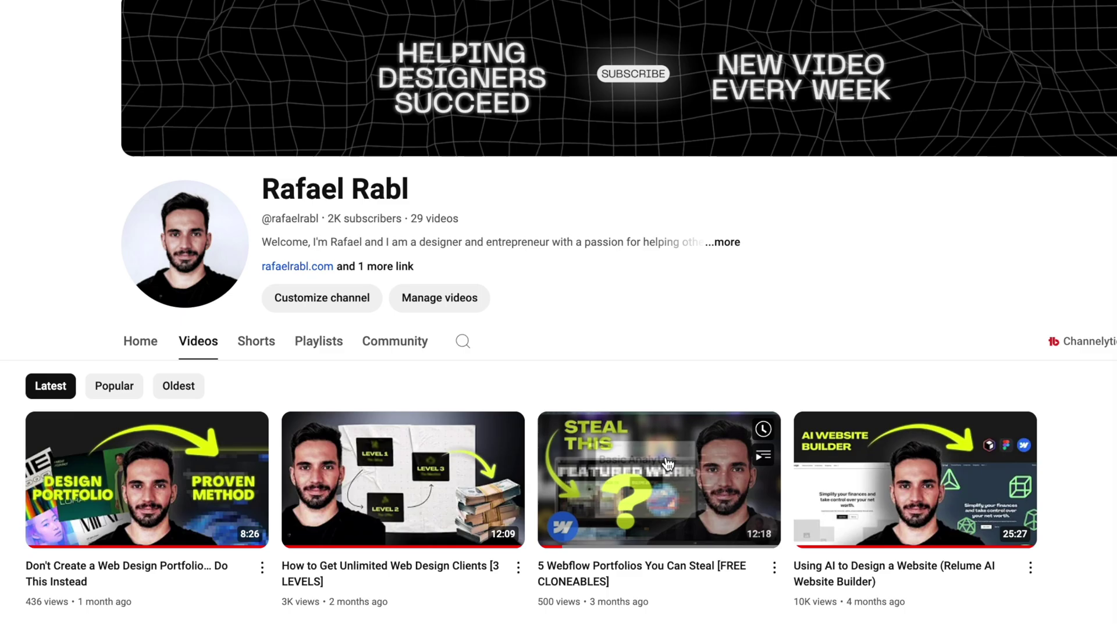
pyautogui.scroll(-5, 368, 477)
pyautogui.scroll(-2, 386, 472)
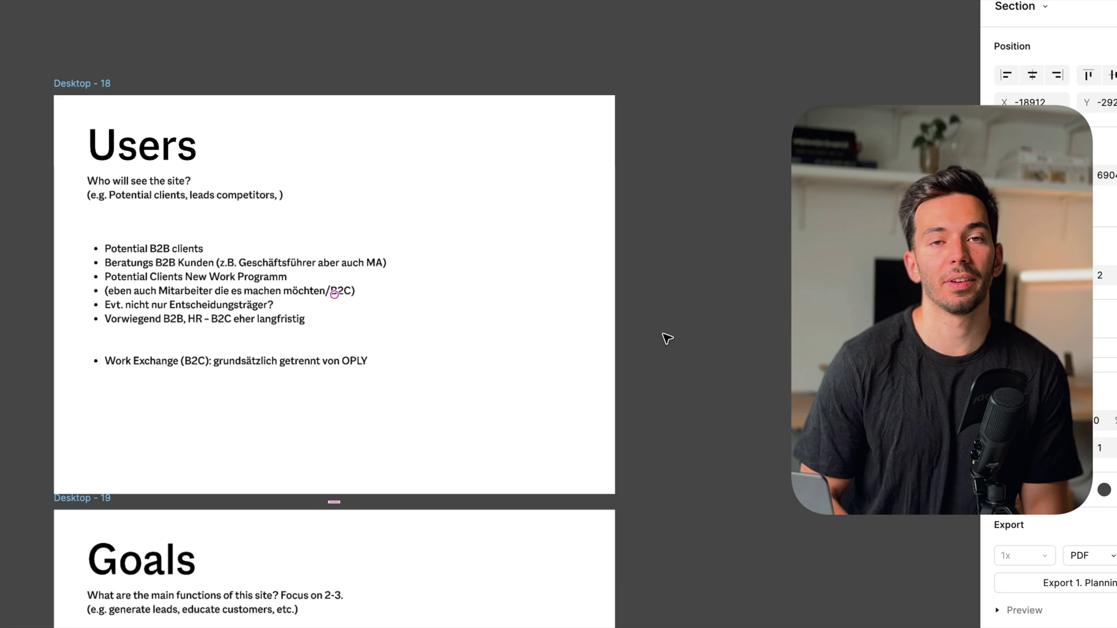
# Step: Clear the selection and scroll from the Users frame down through the three Goals
pyautogui.click(747, 382)
pyautogui.hscroll(-5, 727, 378)
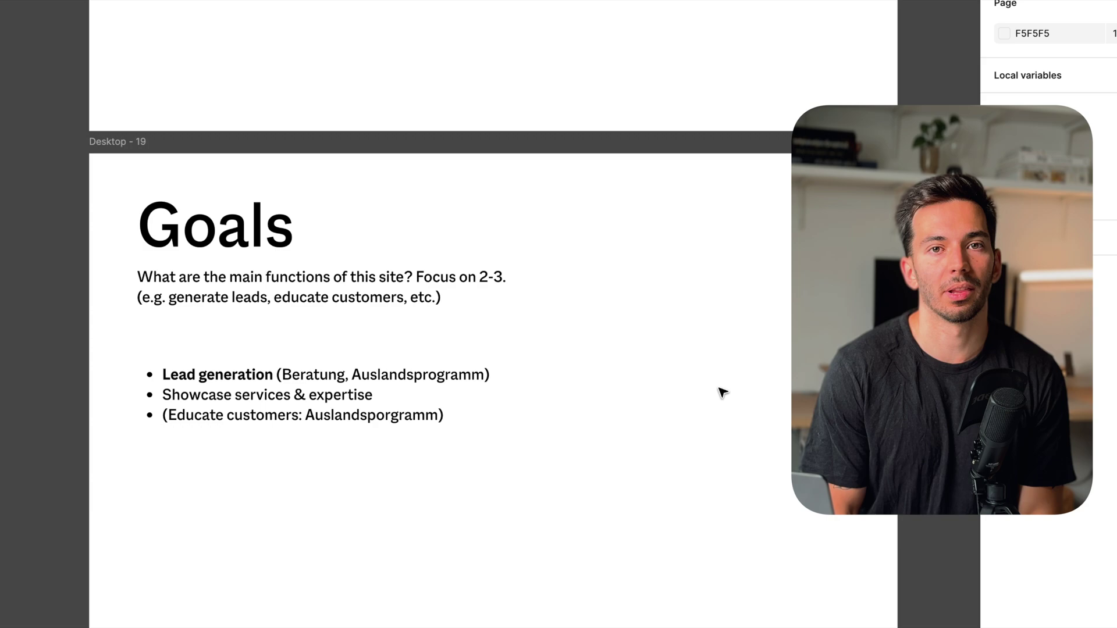
pyautogui.scroll(6, 722, 393)
pyautogui.scroll(-8, 722, 392)
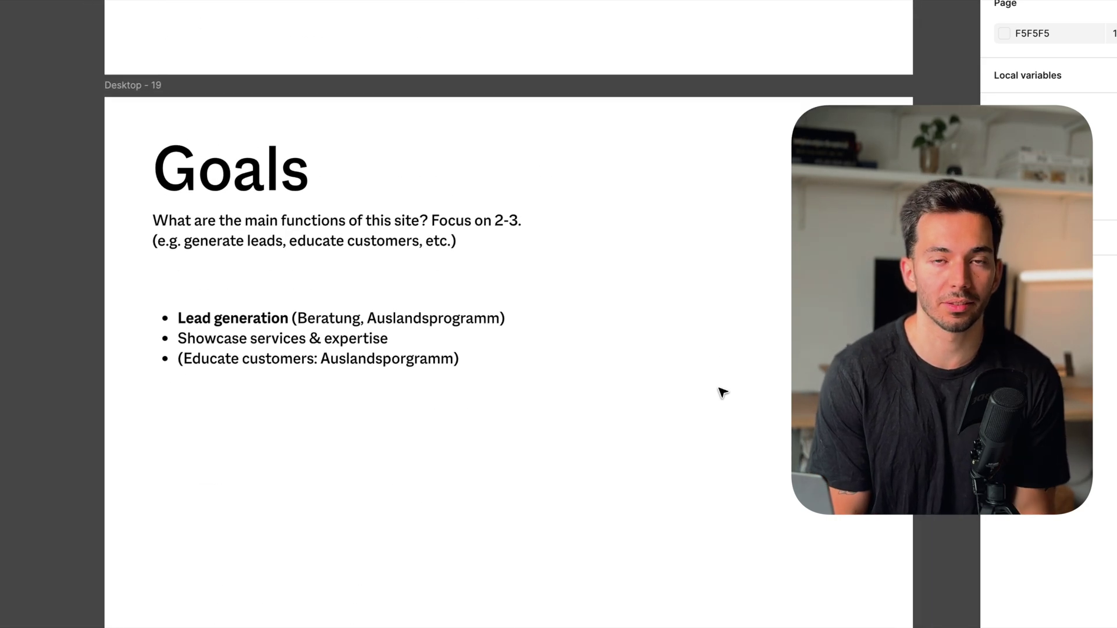
pyautogui.scroll(-3, 618, 382)
pyautogui.scroll(4, 618, 382)
pyautogui.scroll(-1, 621, 382)
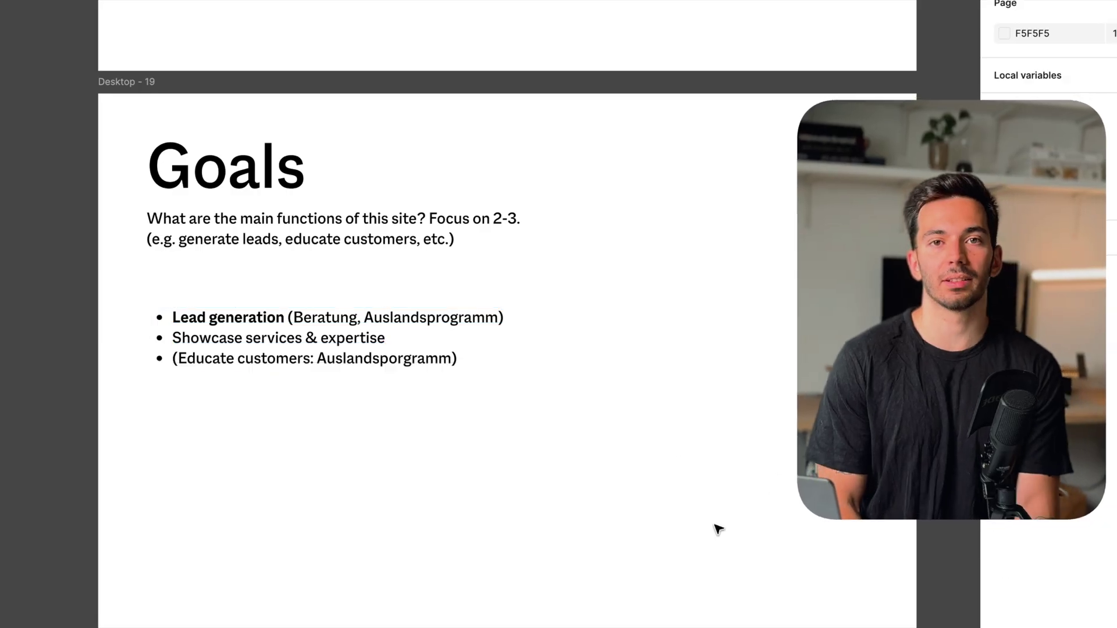
# Step: Bring the Contents slide into view and briefly edit its required-elements bullet list
pyautogui.moveTo(718, 529); pyautogui.dragTo(750, 114)
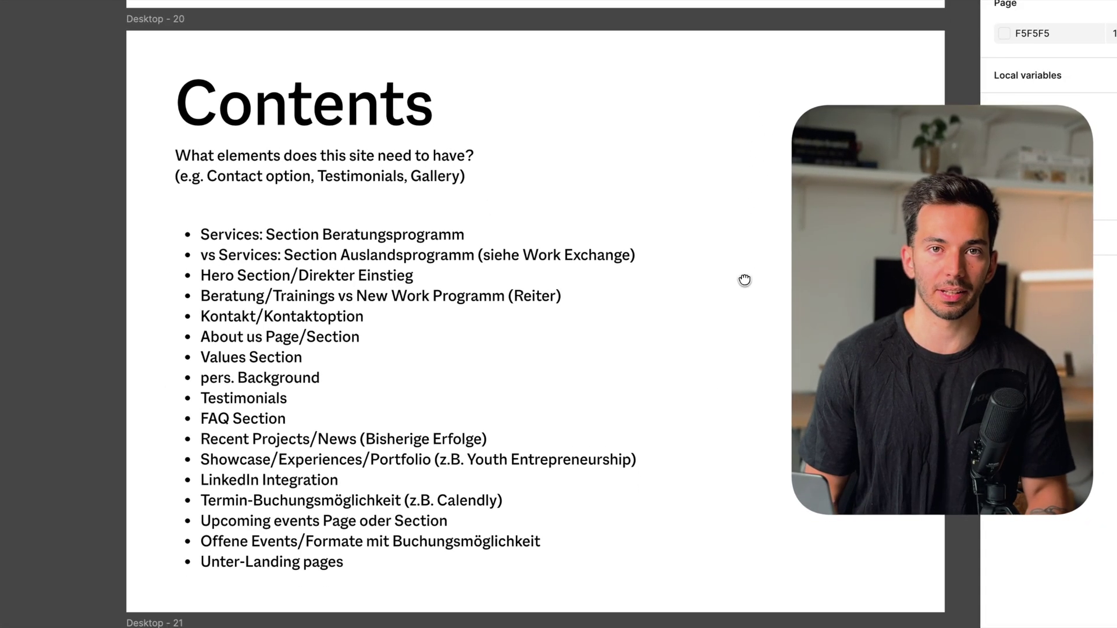
pyautogui.moveTo(745, 280); pyautogui.dragTo(739, 278)
pyautogui.doubleClick(378, 332)
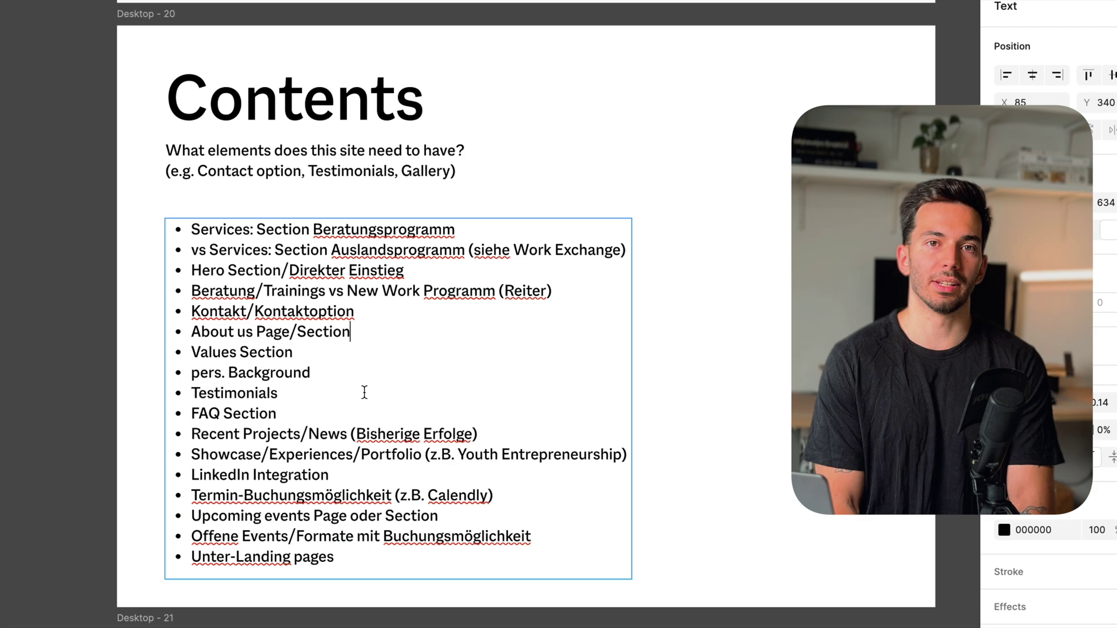
pyautogui.click(523, 399)
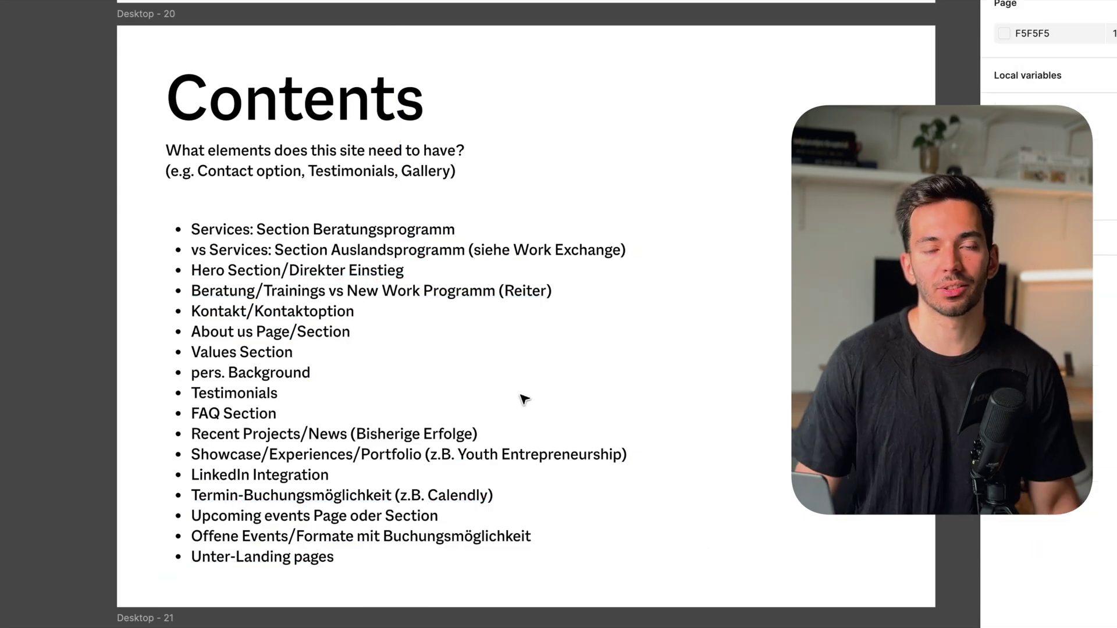
pyautogui.hscroll(3, 766, 411)
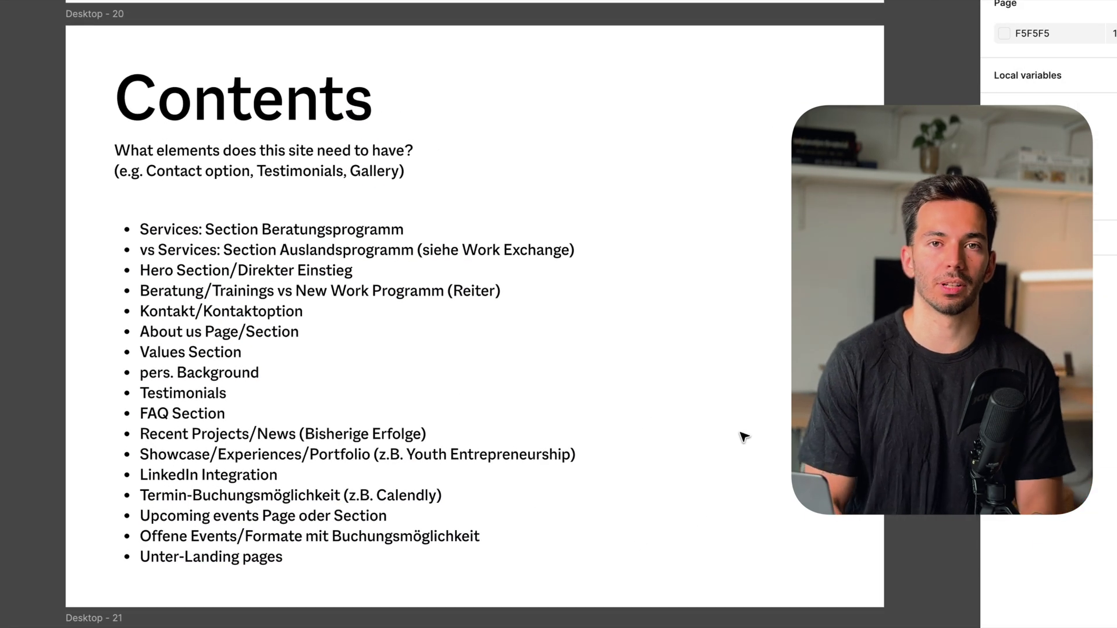
# Step: Scroll to the Sitemap frame and select, then deselect, the 'vs Services' pill
pyautogui.scroll(-10, 716, 484)
pyautogui.scroll(3, 721, 189)
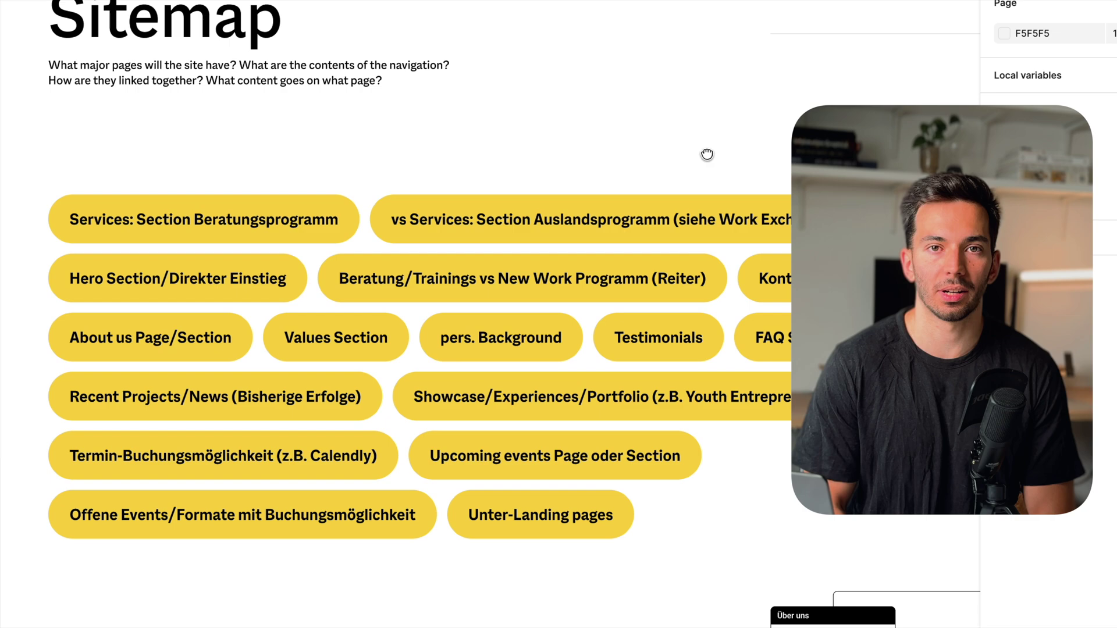
pyautogui.click(656, 237)
pyautogui.scroll(-3, 657, 238)
pyautogui.hscroll(-3, 709, 254)
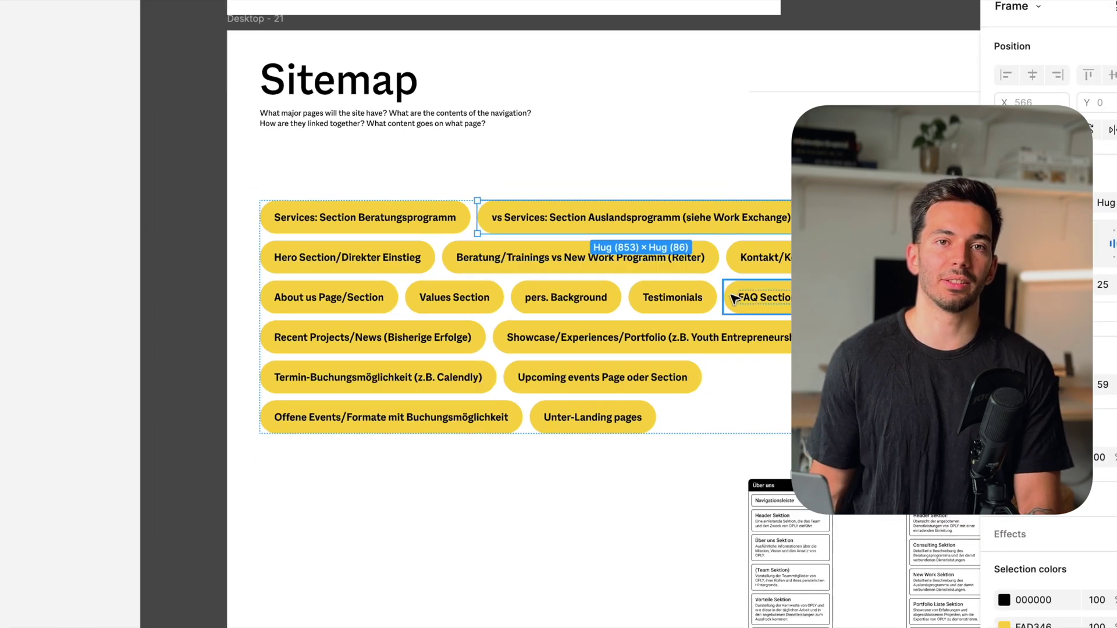
pyautogui.click(698, 179)
# Step: Try a narrower pill container width, then pan over to the Sitemap V1 page tree
pyautogui.click(783, 297)
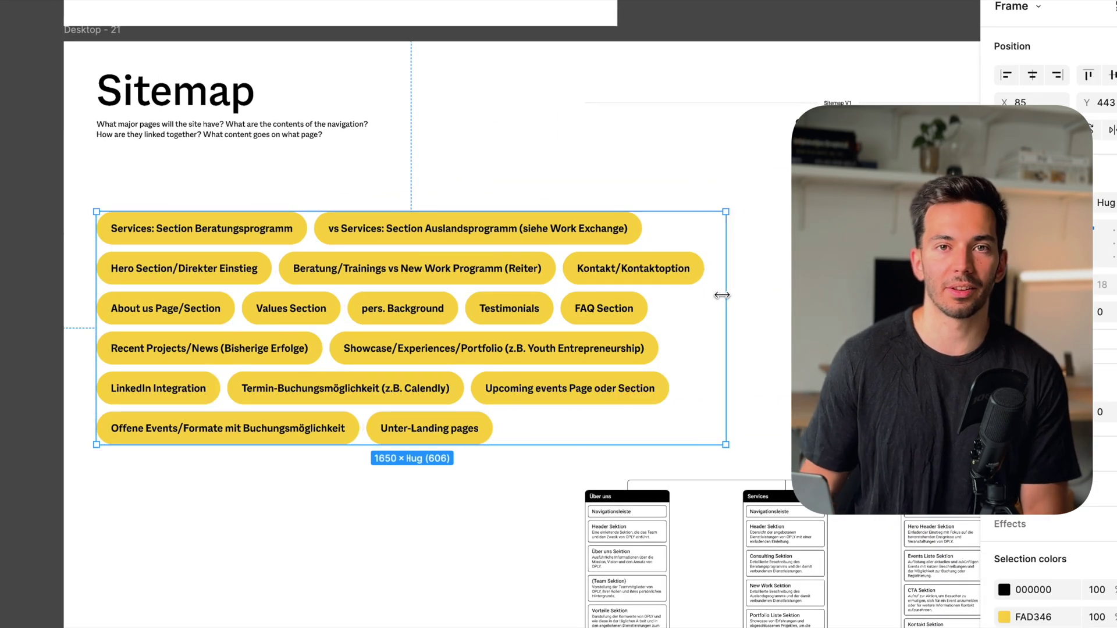
pyautogui.moveTo(721, 295)
pyautogui.mouseDown()
pyautogui.moveTo(693, 294)
pyautogui.moveTo(723, 294)
pyautogui.mouseUp()
pyautogui.click(769, 394)
pyautogui.moveTo(768, 394); pyautogui.dragTo(442, 403)
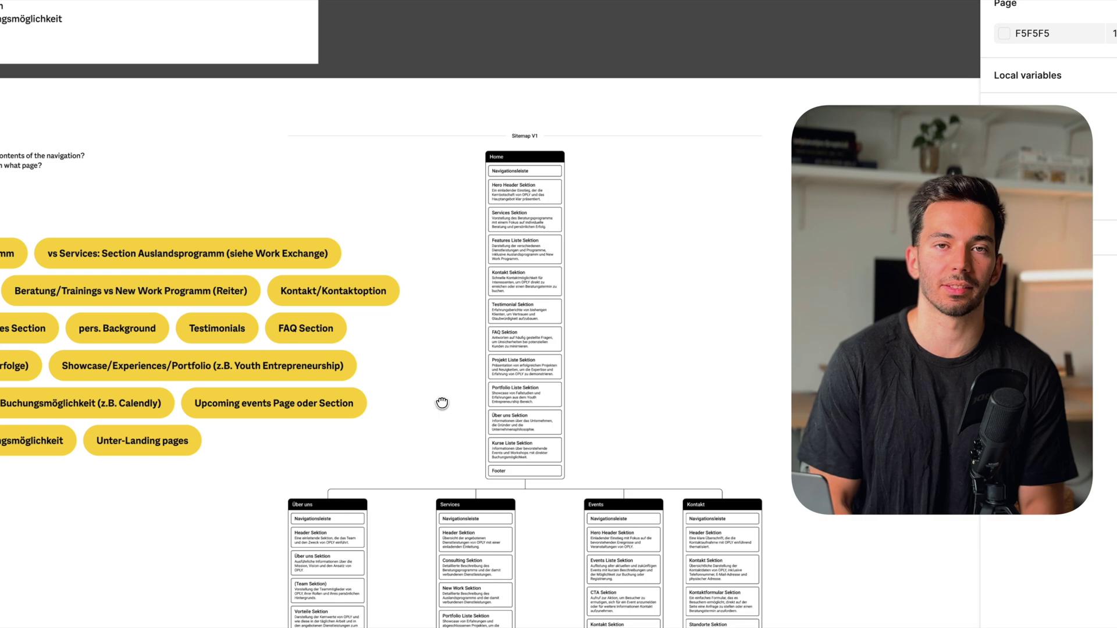
pyautogui.scroll(-5, 443, 402)
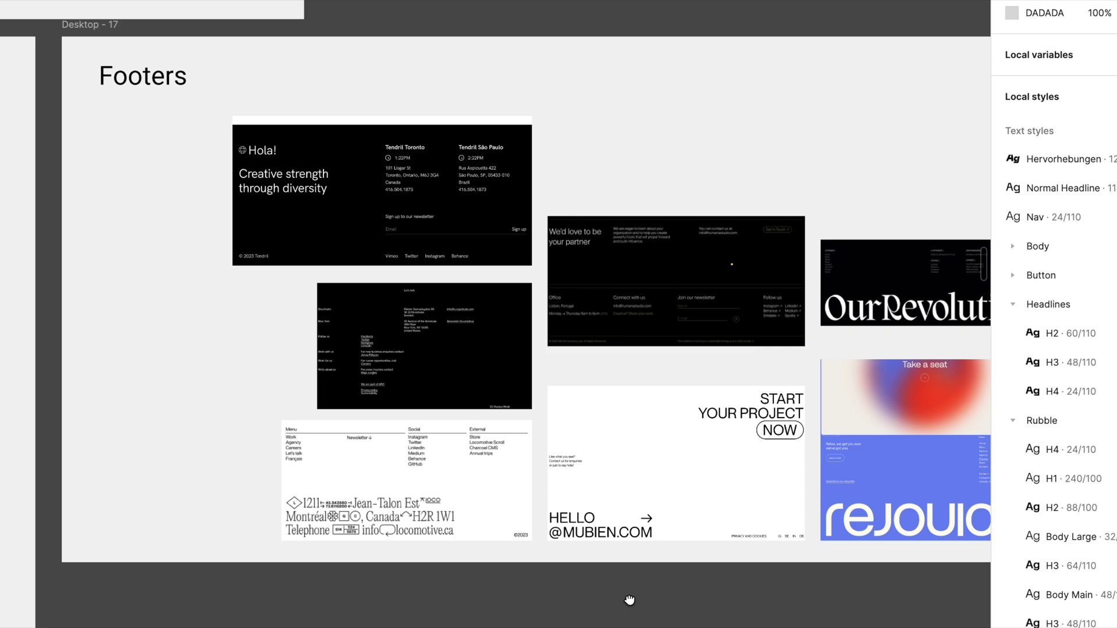
# Step: Pan from the Footers board to the Vibe & Values list of adjectives like futuristic and brutalist
pyautogui.moveTo(745, 561); pyautogui.dragTo(561, 351)
pyautogui.scroll(-10, 576, 516)
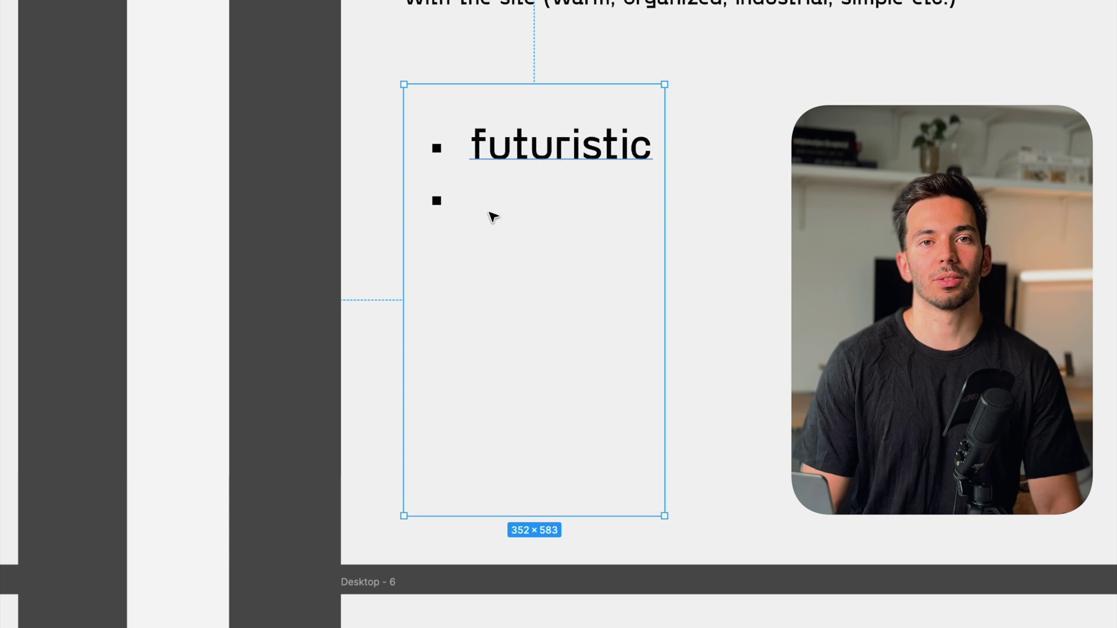
pyautogui.scroll(-5, 613, 263)
pyautogui.scroll(3, 614, 263)
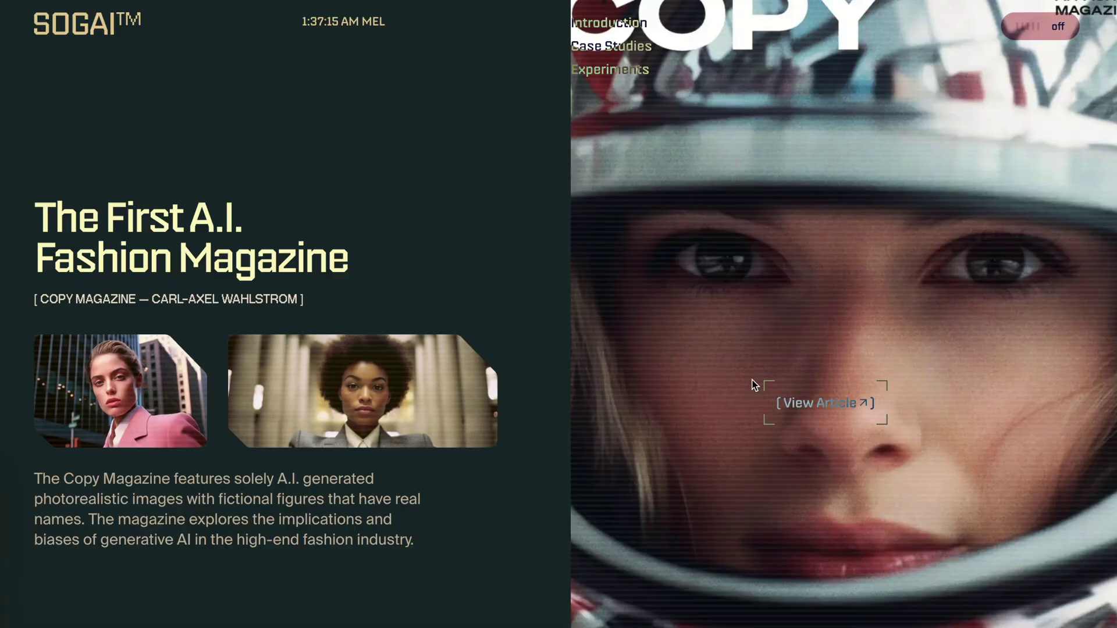
# Step: Scroll through SOGAI, Wildwood, Landbook's 'tech' results and the Retro robots Pinterest board
pyautogui.scroll(5, 735, 374)
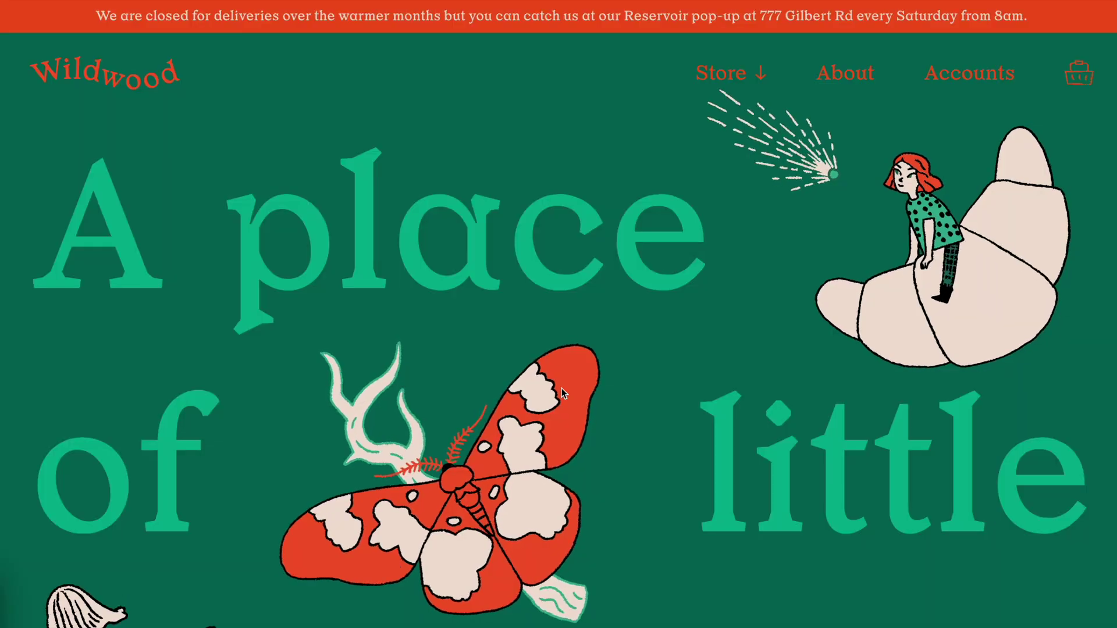
pyautogui.scroll(-5, 748, 421)
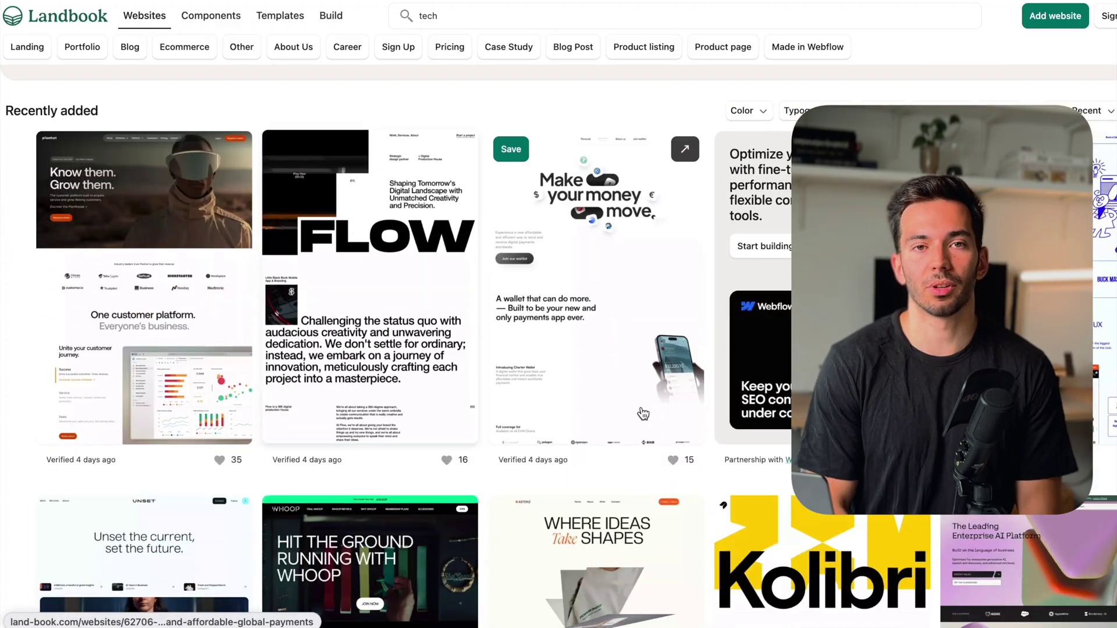
pyautogui.scroll(-7, 392, 443)
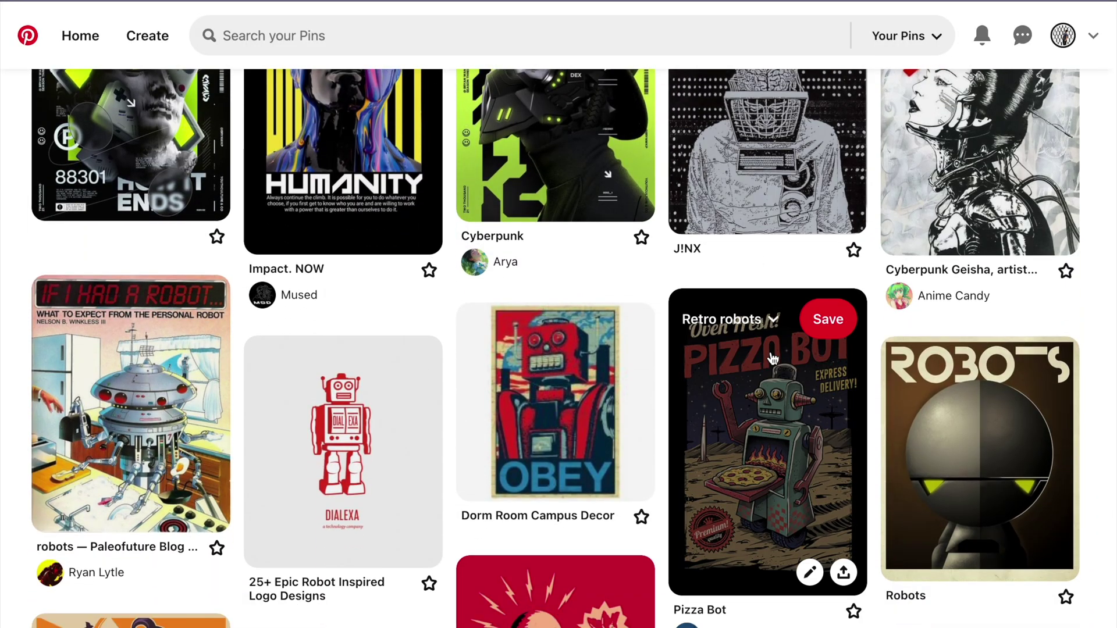
pyautogui.scroll(-5, 702, 536)
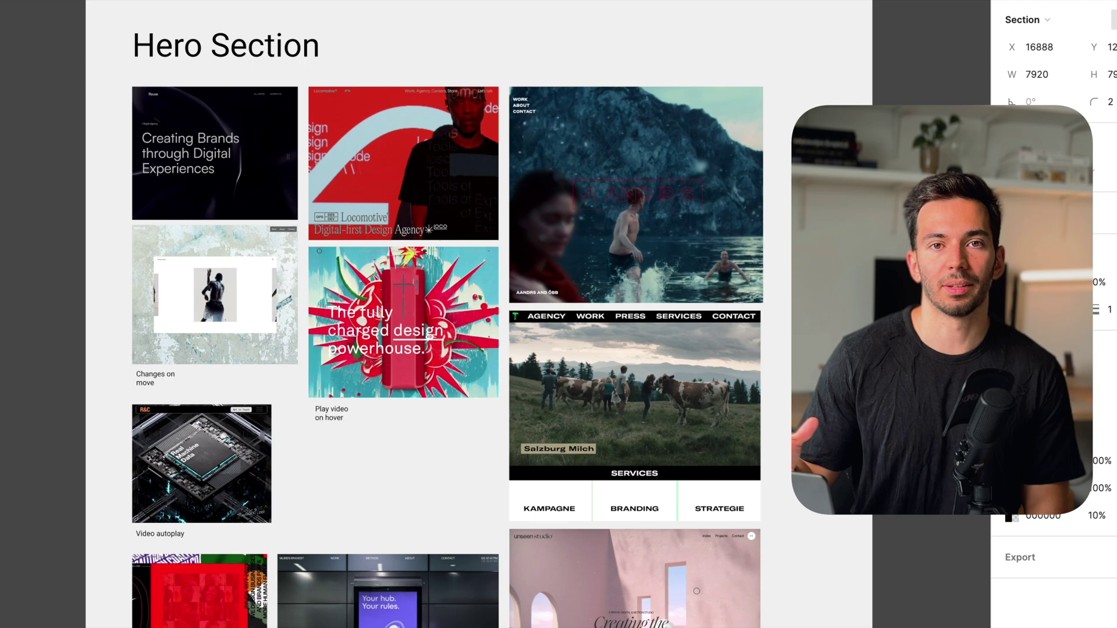
# Step: Scroll past the Hero Section, Navigation and Interactions boards to the blue 'Welcome to Chess.' stylescape
pyautogui.scroll(-10, 568, 429)
pyautogui.scroll(-3, 569, 430)
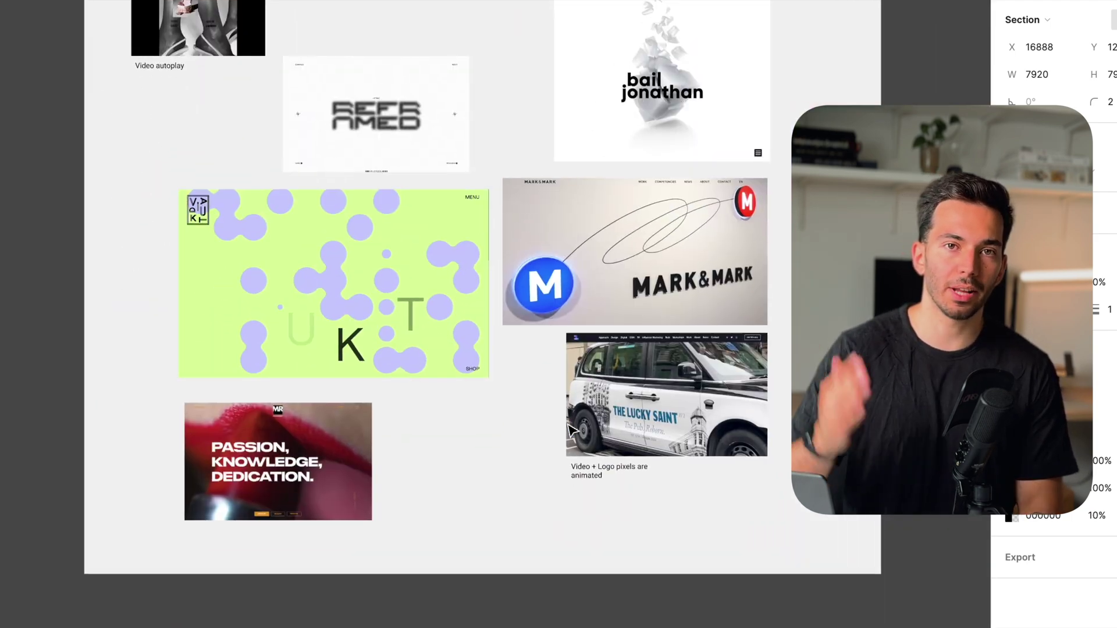
pyautogui.scroll(-5, 536, 503)
pyautogui.scroll(8, 349, 536)
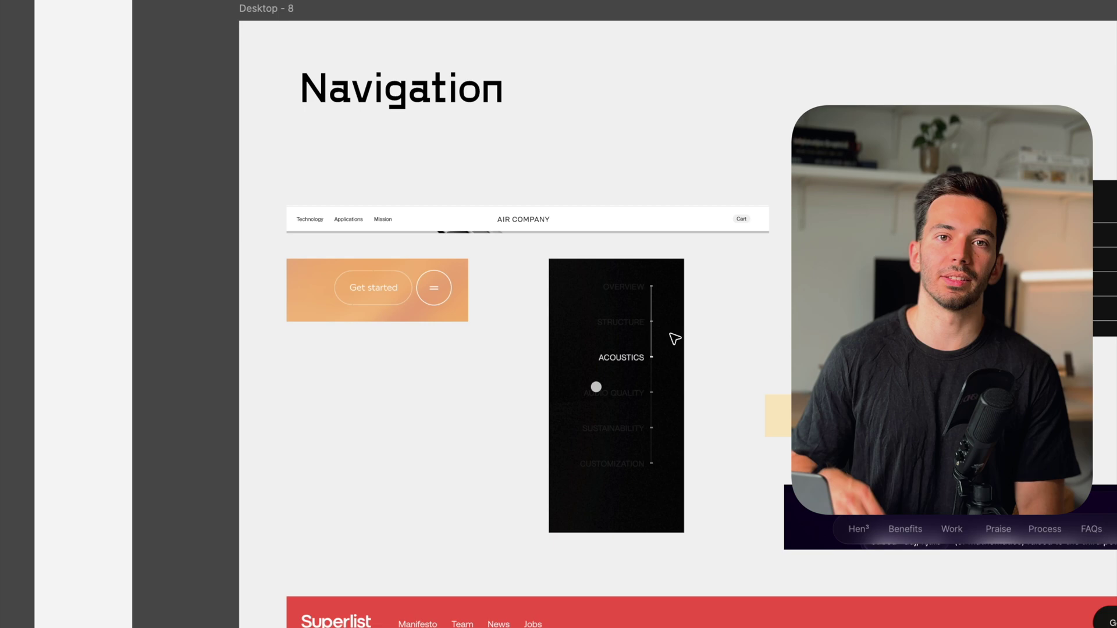
pyautogui.scroll(-6, 674, 338)
pyautogui.hscroll(8, 674, 339)
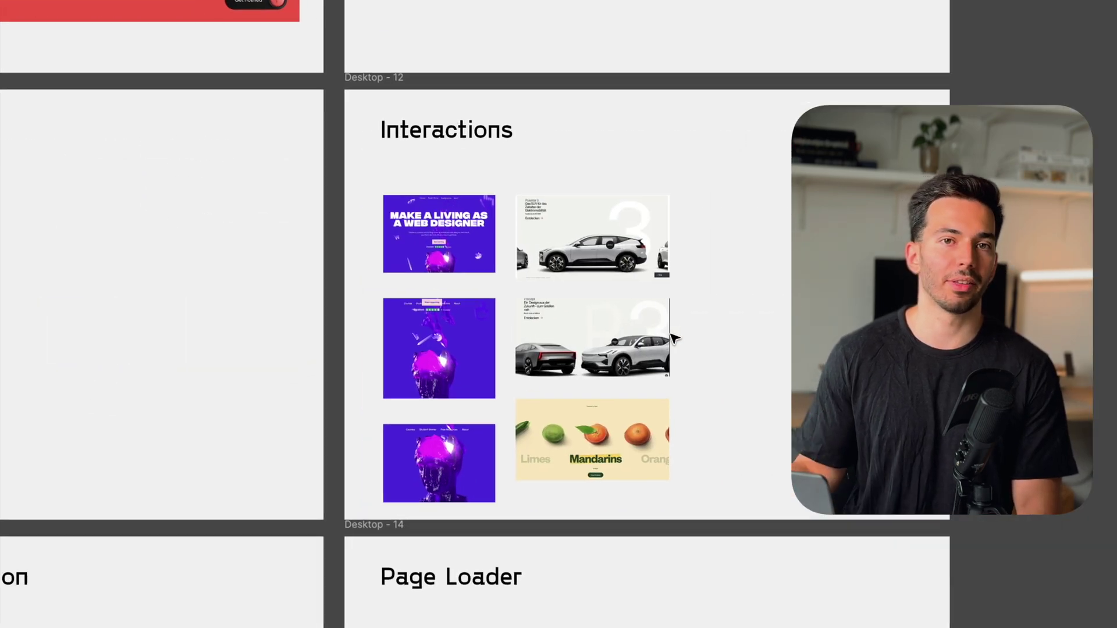
pyautogui.scroll(-3, 675, 339)
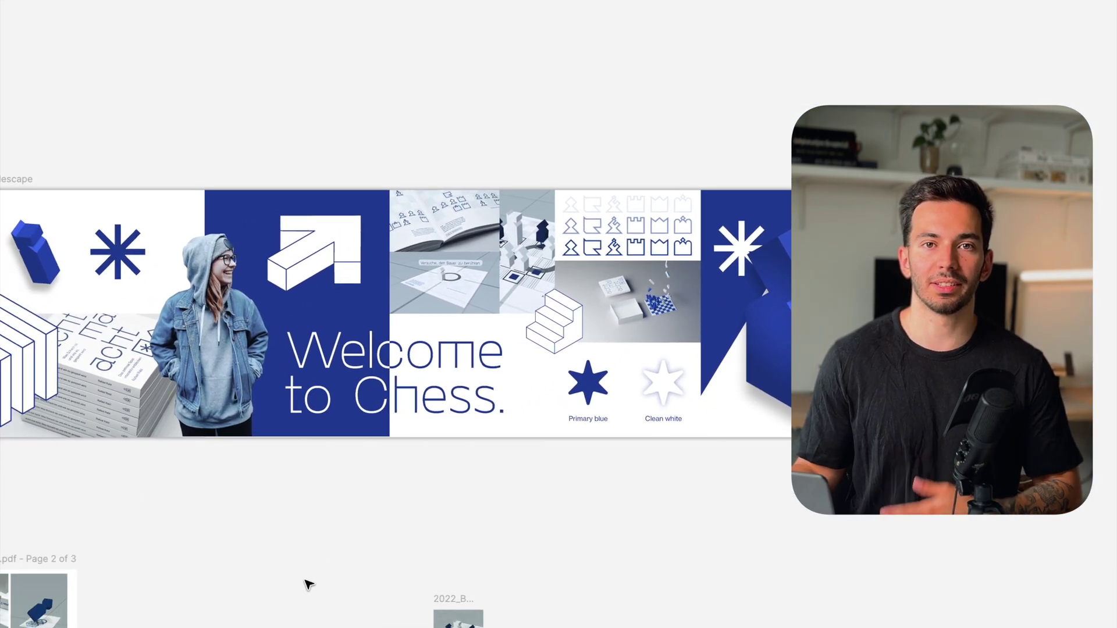
pyautogui.scroll(-3, 305, 584)
pyautogui.hscroll(-2, 305, 583)
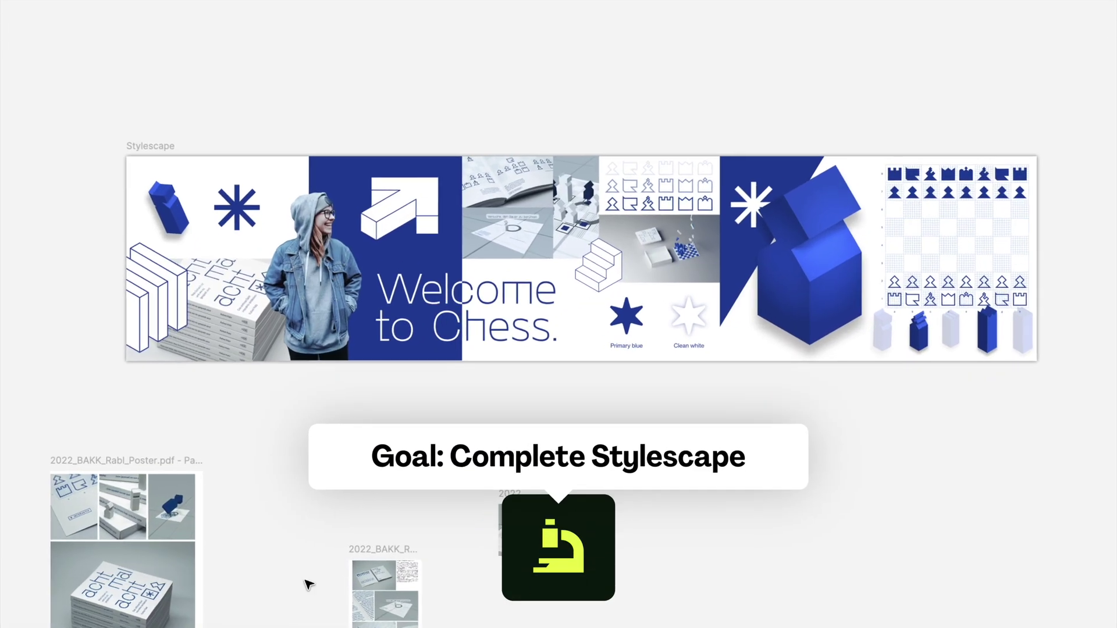
pyautogui.hscroll(2, 308, 584)
pyautogui.scroll(1, 307, 583)
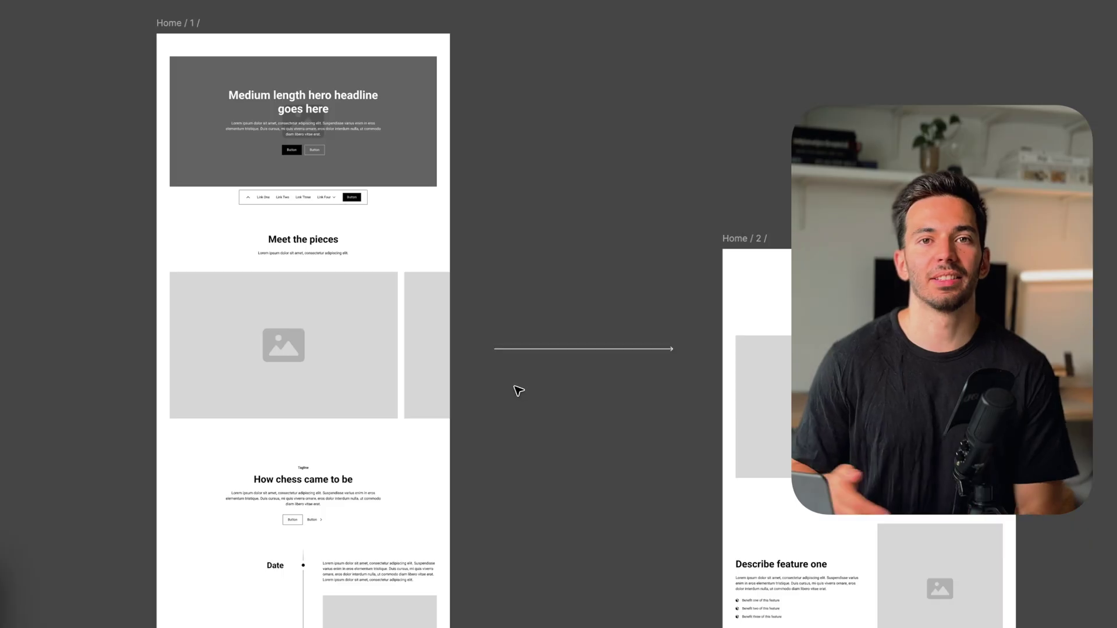
# Step: Select the Home wireframe's hero and 'Meet the pieces' sections, then scroll the Wireframes area
pyautogui.click(318, 138)
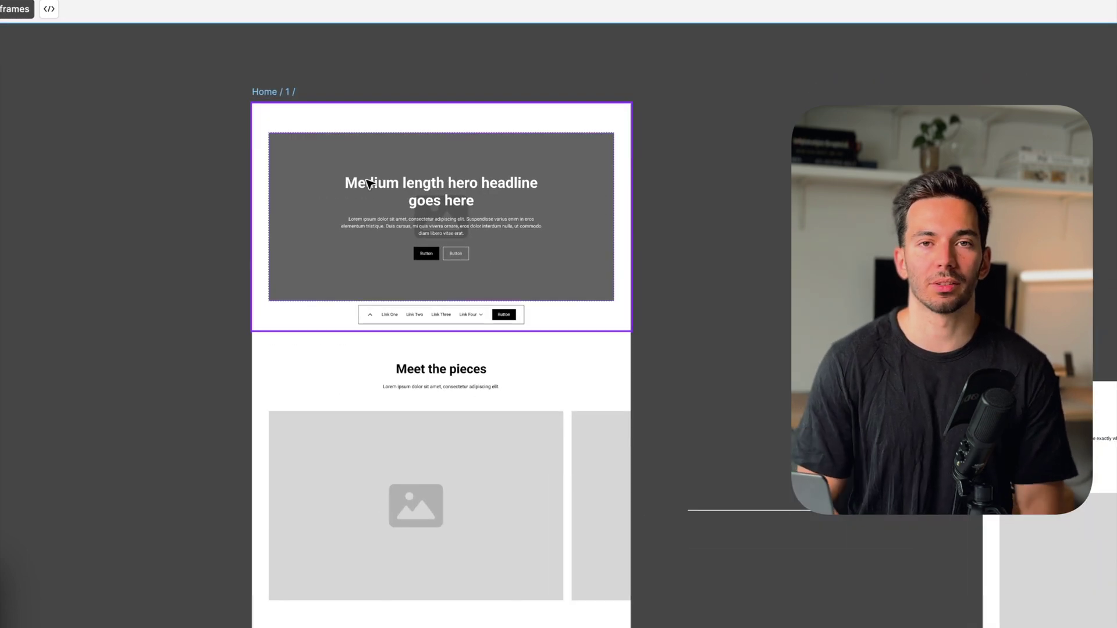
pyautogui.click(349, 363)
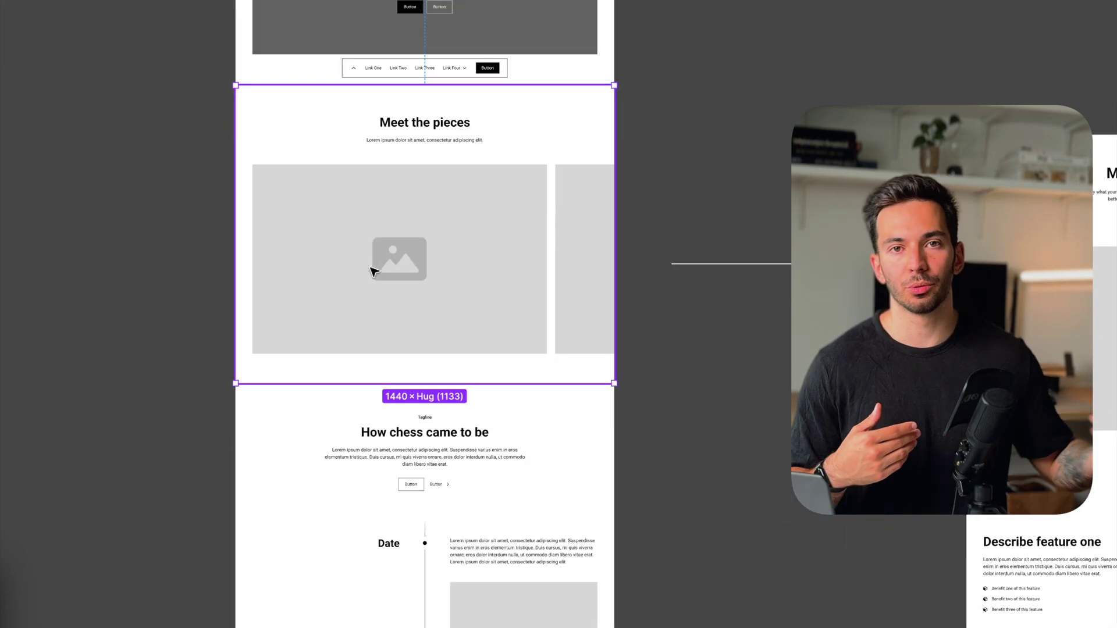
pyautogui.scroll(-10, 359, 446)
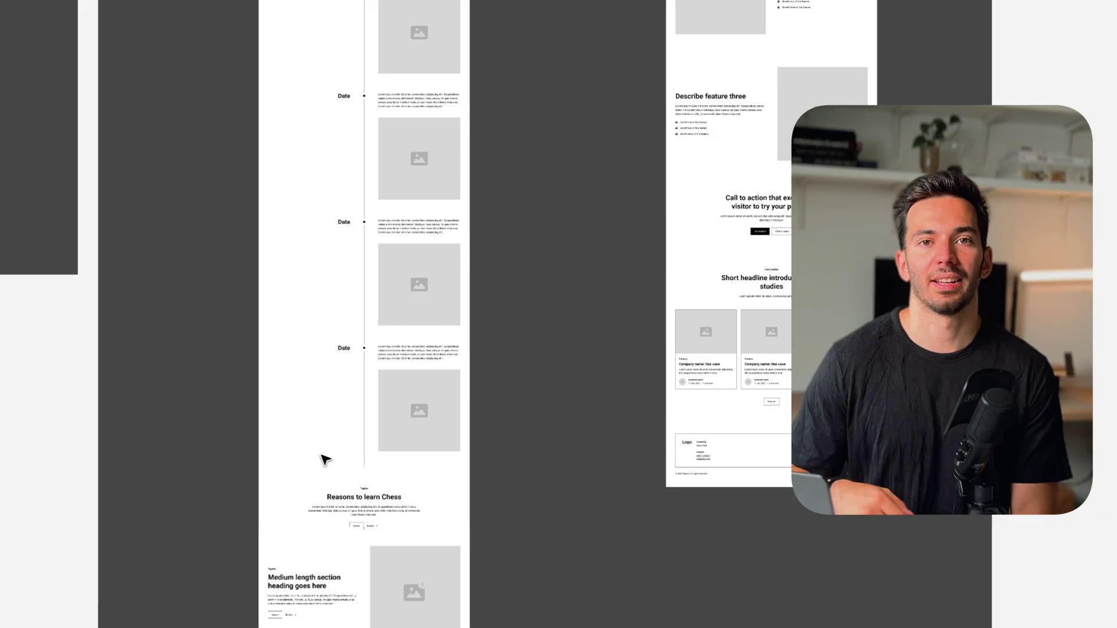
pyautogui.scroll(3, 324, 456)
pyautogui.scroll(-5, 324, 457)
pyautogui.scroll(-4, 324, 459)
pyautogui.scroll(6, 571, 326)
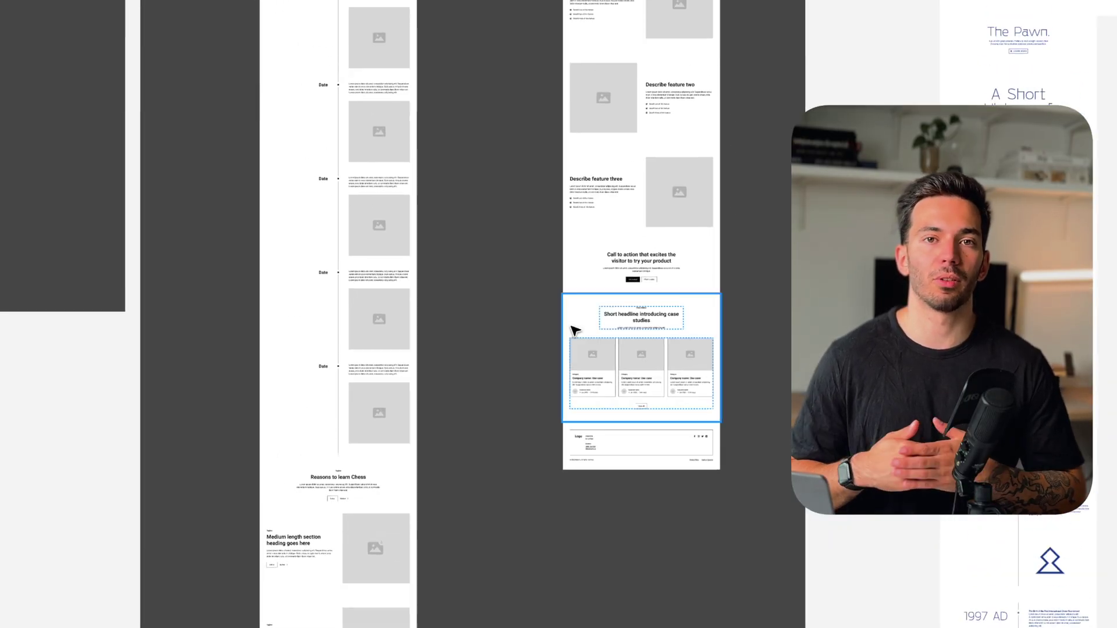
pyautogui.scroll(3, 571, 327)
pyautogui.scroll(8, 599, 378)
pyautogui.scroll(-3, 599, 379)
# Step: Select the Meet the Pawn page hero and scroll on toward the Relume Figma Kit (v2.5) page
pyautogui.click(600, 379)
pyautogui.scroll(-10, 599, 378)
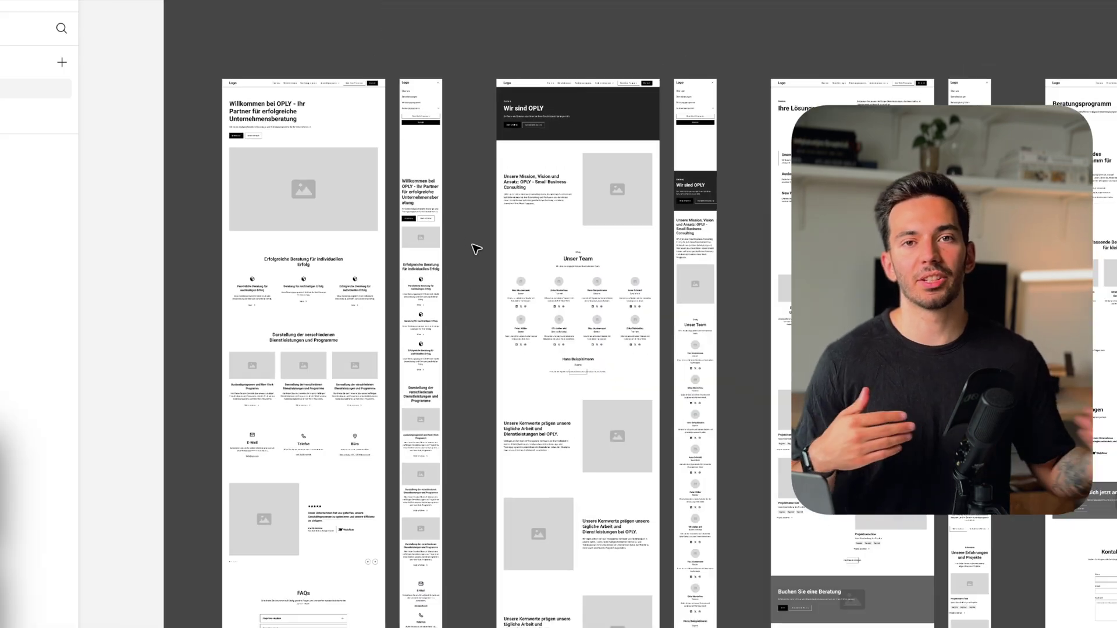
pyautogui.scroll(-3, 476, 249)
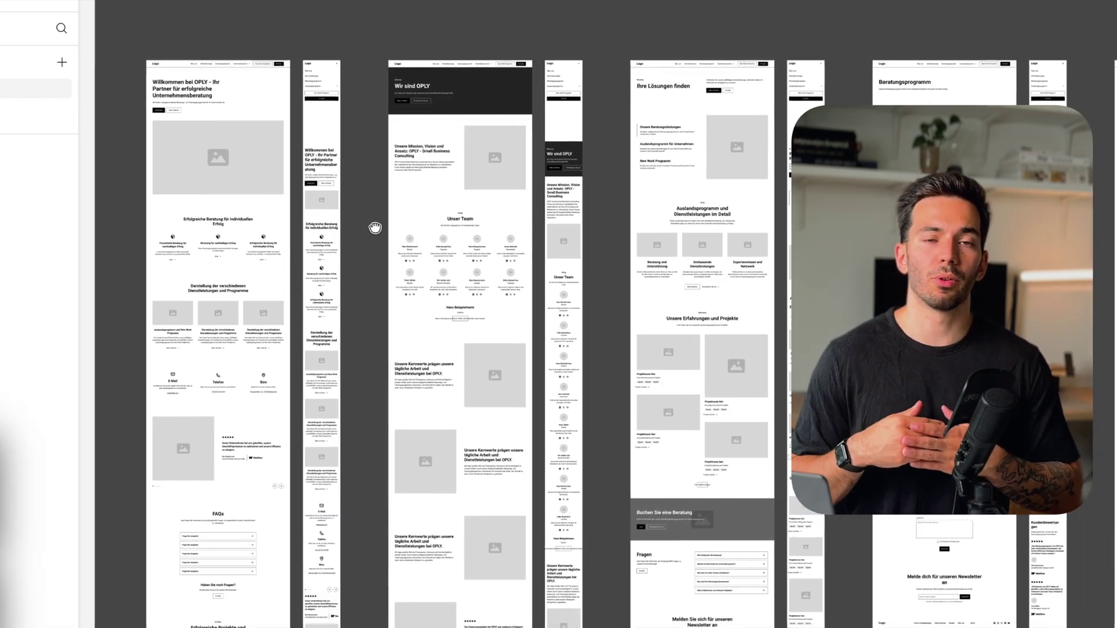
pyautogui.scroll(-5, 357, 299)
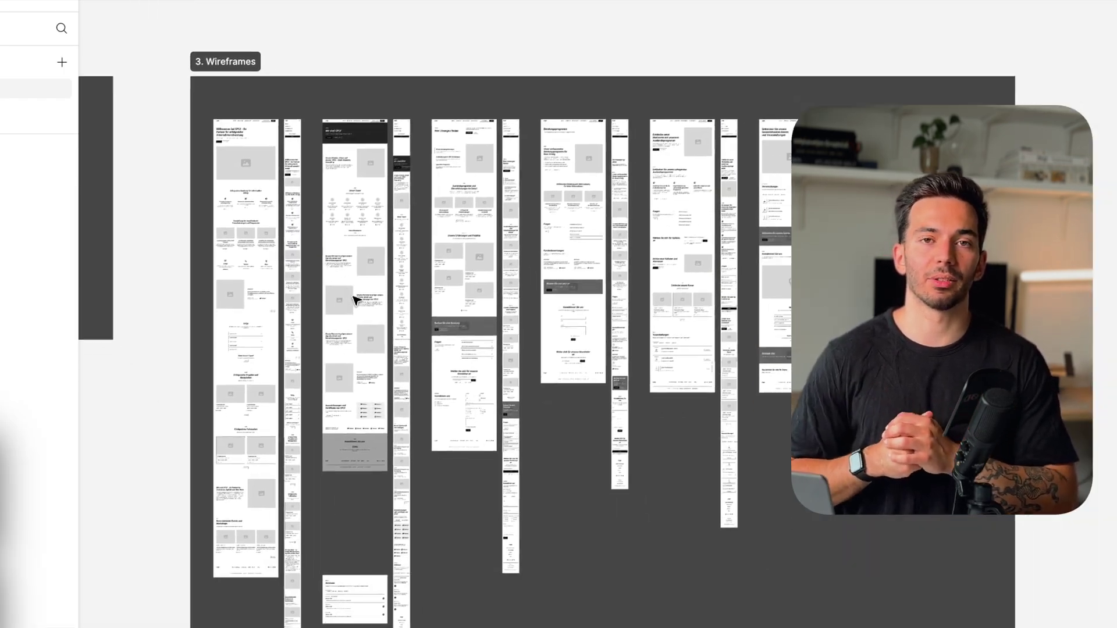
pyautogui.scroll(4, 351, 294)
pyautogui.scroll(5, 337, 213)
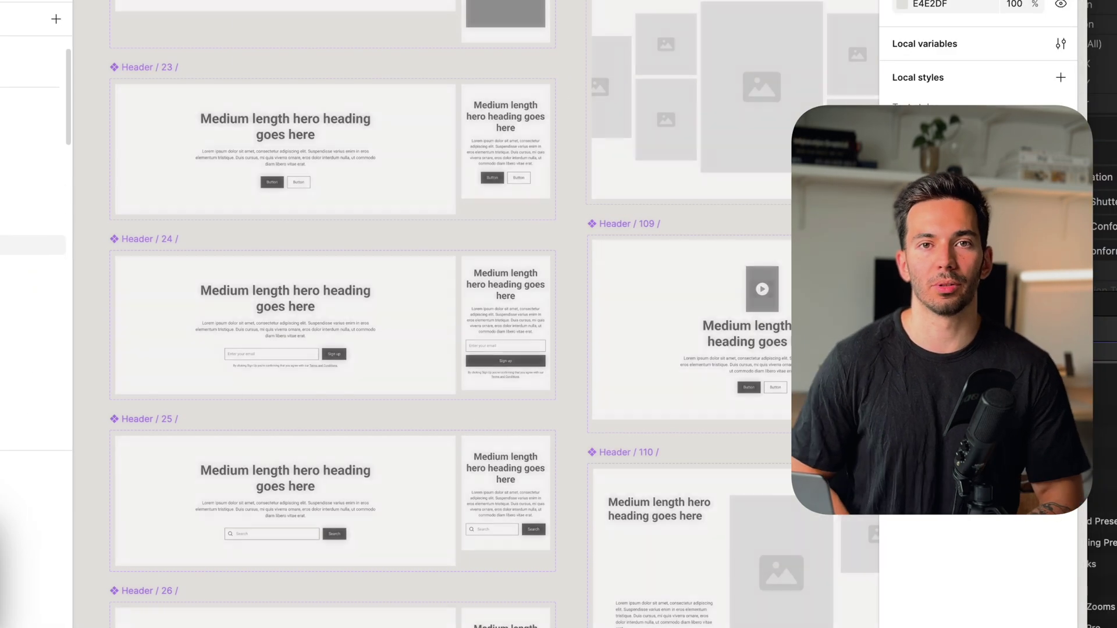
# Step: Scroll and zoom across the Relume kit's grid of Header and Layout components
pyautogui.scroll(-3, 578, 291)
pyautogui.scroll(-5, 506, 232)
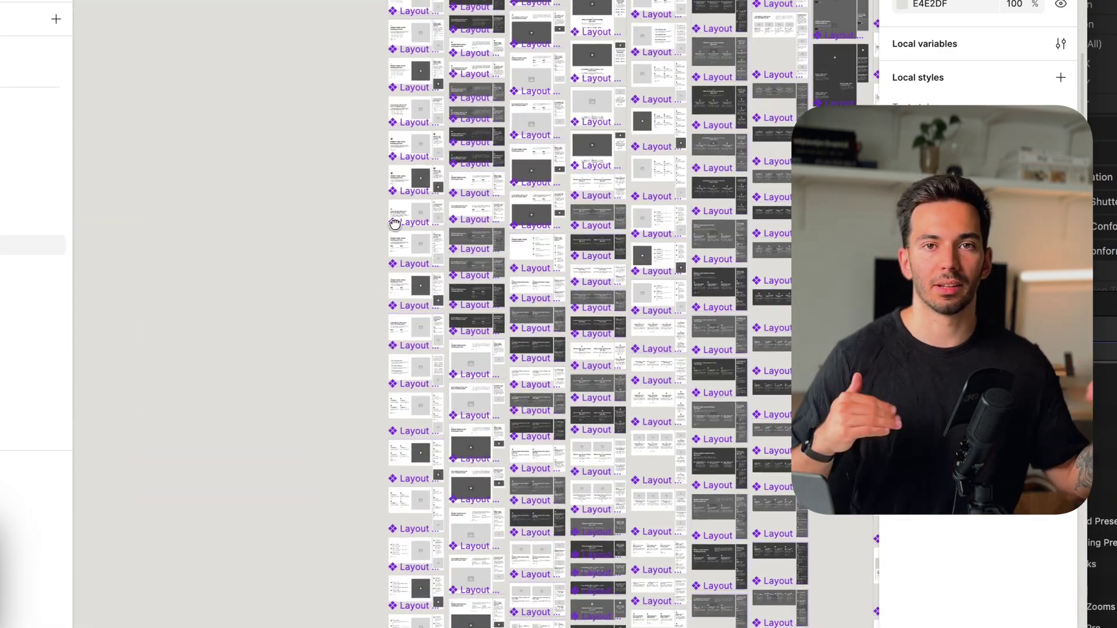
pyautogui.scroll(5, 468, 104)
pyautogui.scroll(5, 342, 320)
pyautogui.scroll(5, 344, 332)
pyautogui.scroll(-2, 441, 416)
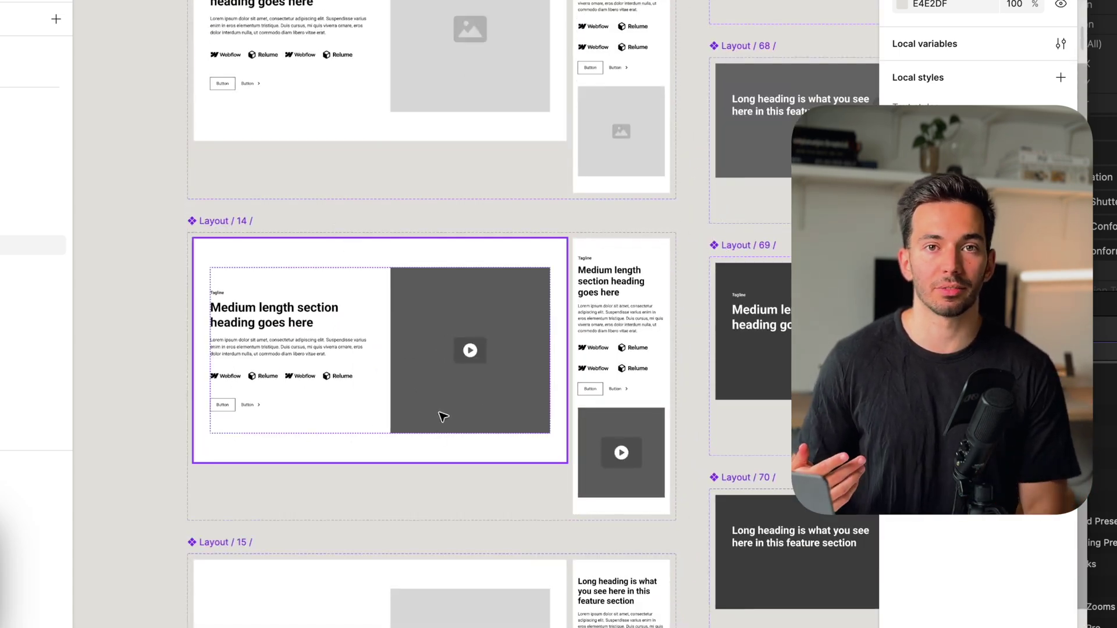
pyautogui.scroll(-4, 491, 464)
pyautogui.scroll(-10, 491, 463)
pyautogui.hscroll(8, 492, 463)
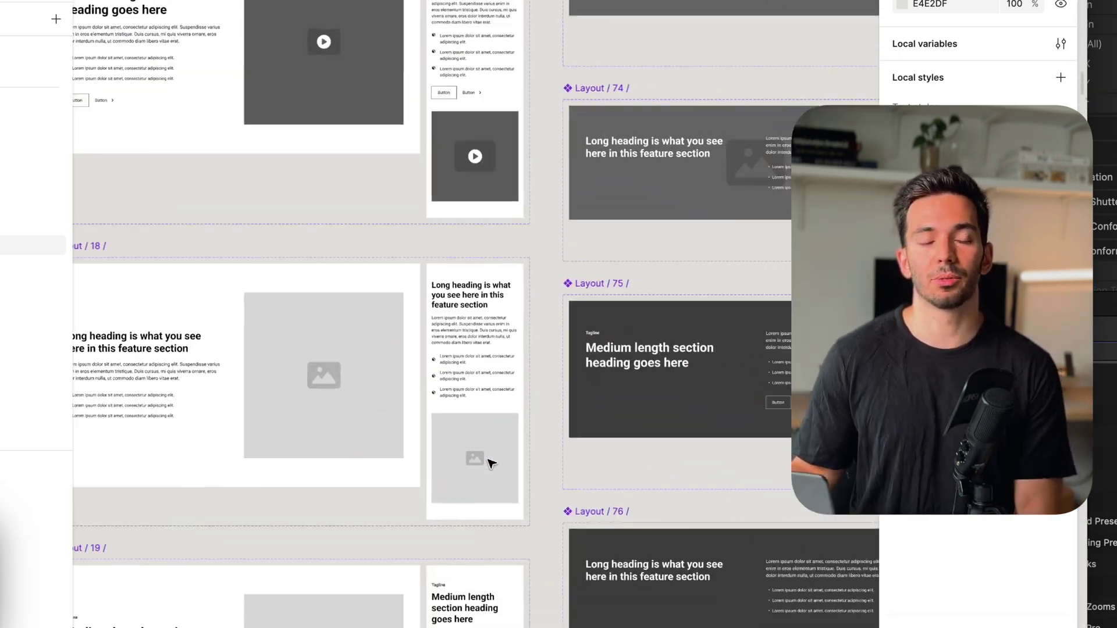
pyautogui.scroll(-10, 492, 463)
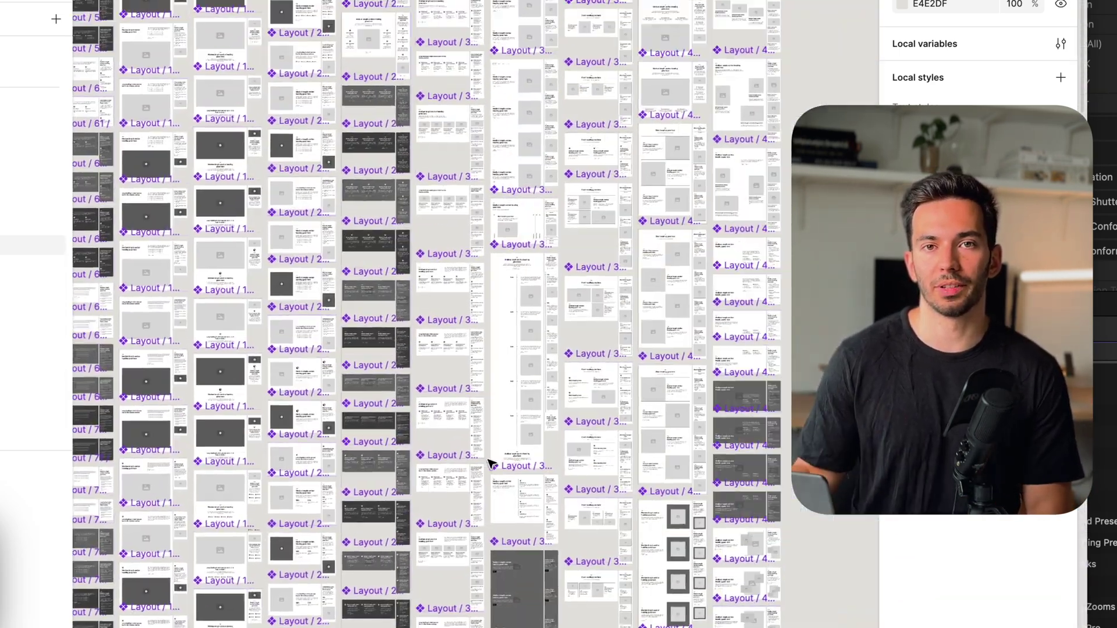
pyautogui.scroll(-4, 487, 462)
pyautogui.hscroll(-4, 487, 463)
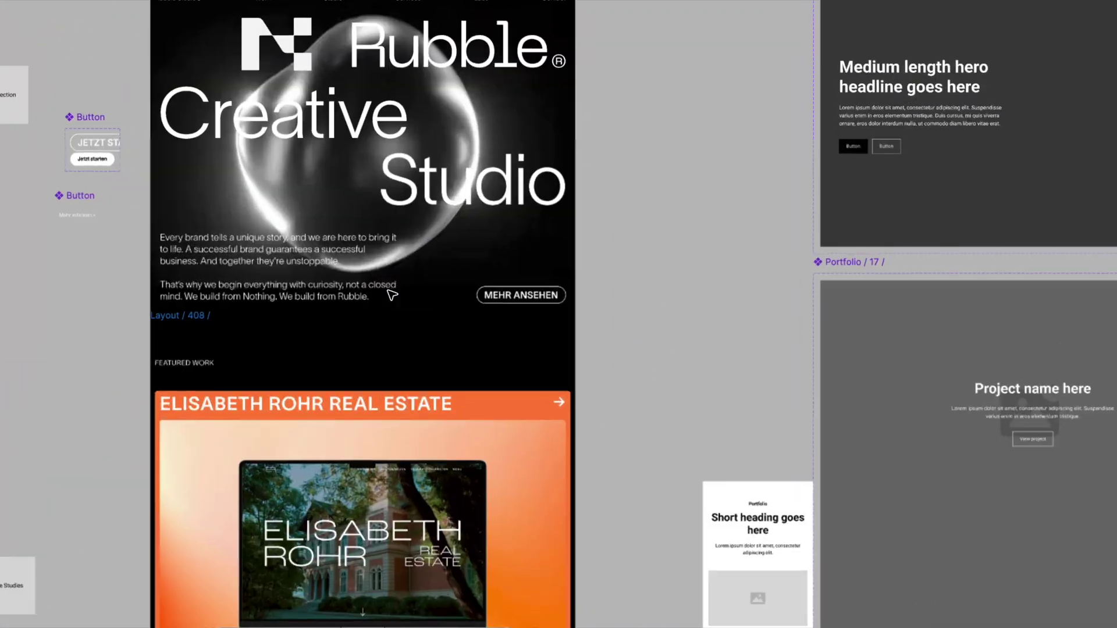
# Step: Select the featured-work section in 4. Design, then scroll to the 'Home / 1' chess hero
pyautogui.click(349, 373)
pyautogui.scroll(-10, 387, 365)
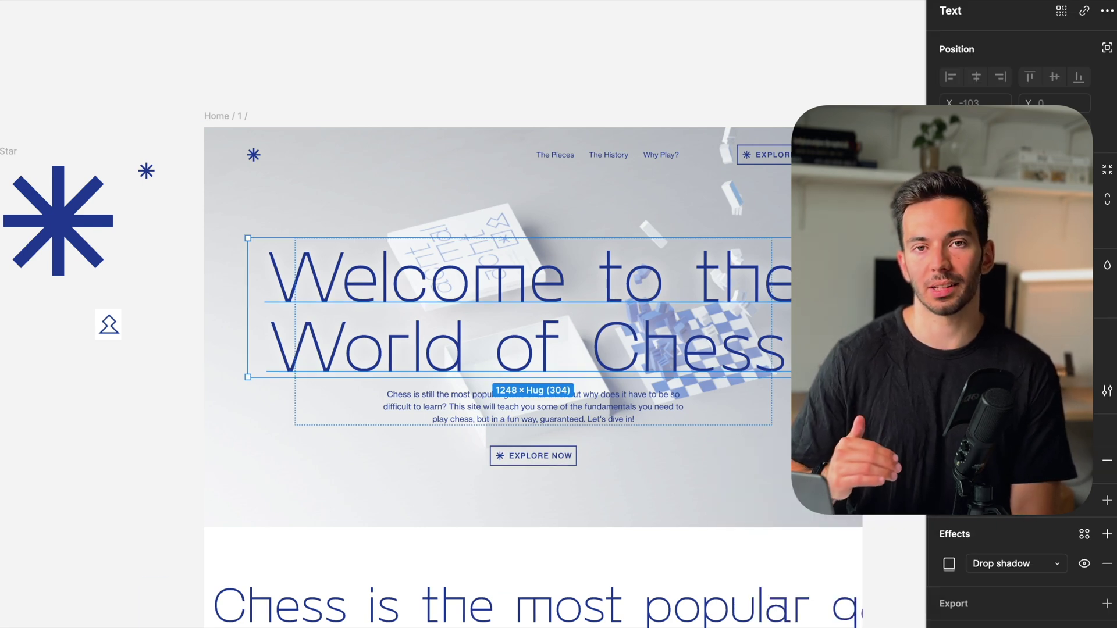
# Step: Change the Blue colour style to hex 21409A (RGB 33, 64, 154)
pyautogui.click(756, 624)
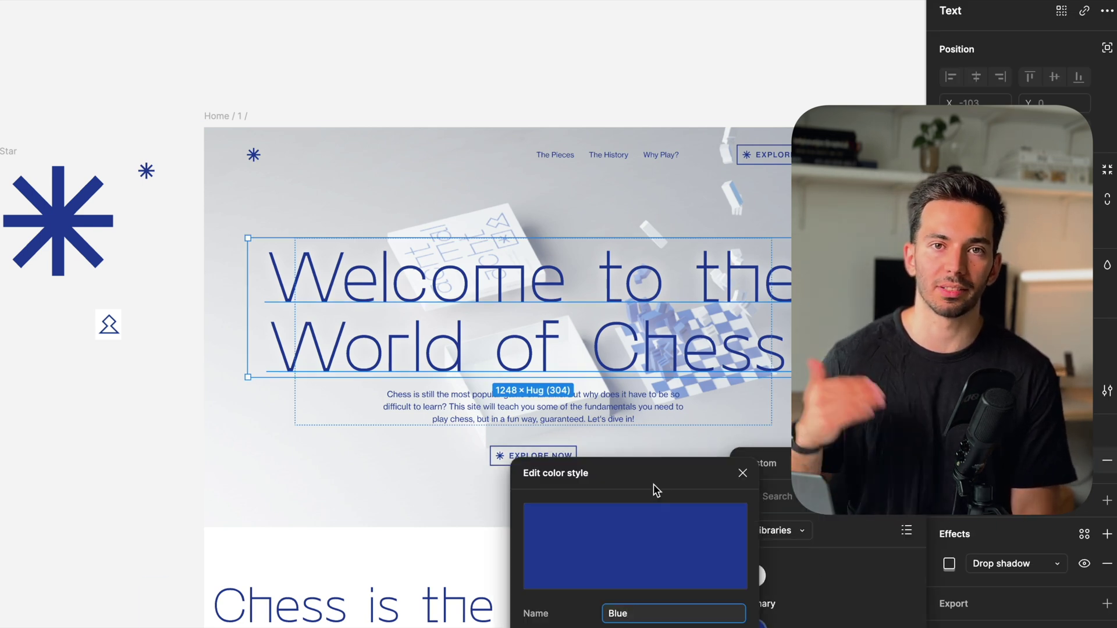
pyautogui.click(542, 514)
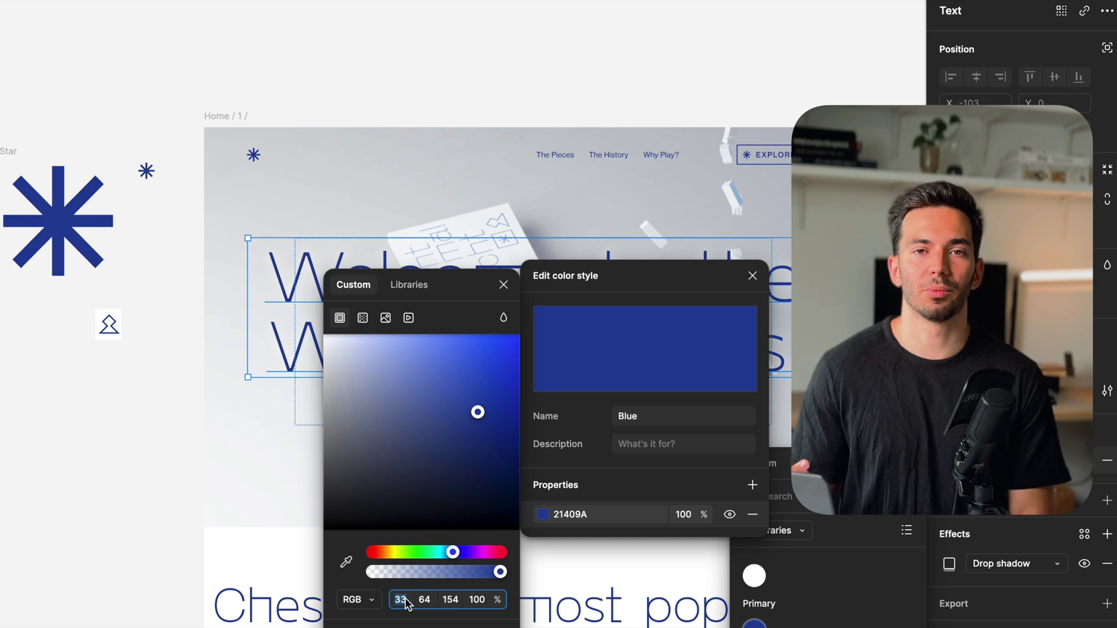
pyautogui.click(544, 519)
pyautogui.click(750, 275)
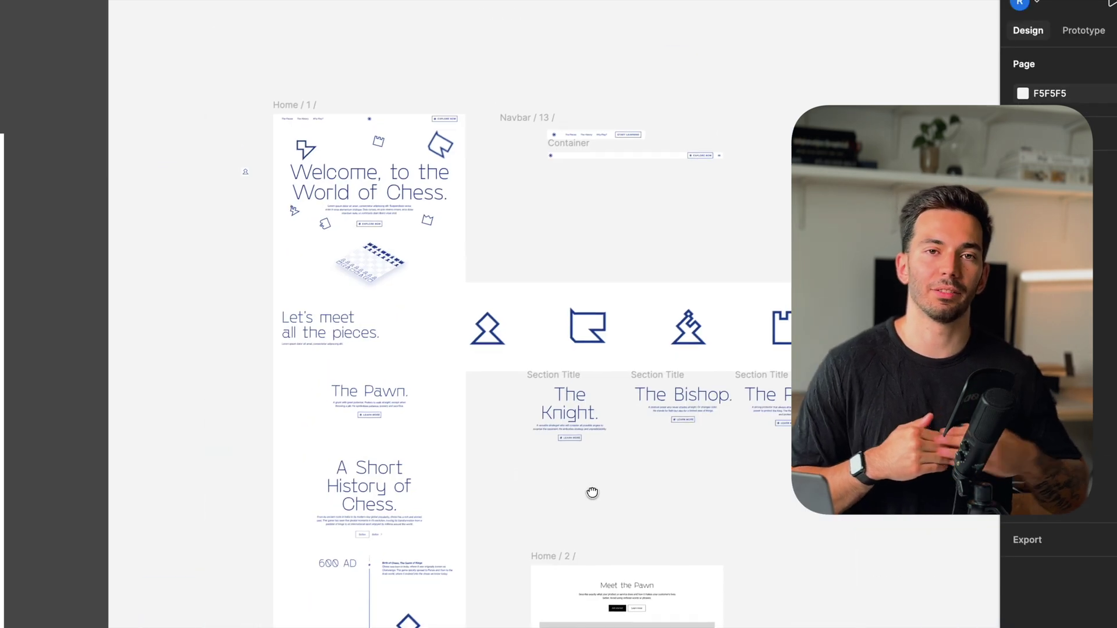
pyautogui.scroll(5, 591, 427)
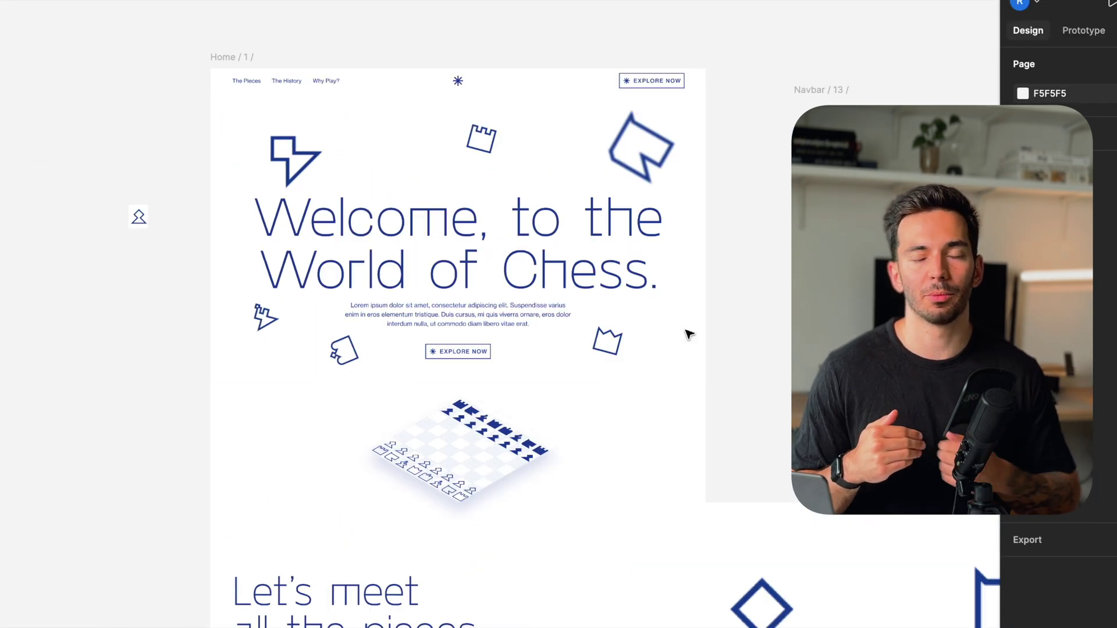
pyautogui.press('Escape')
pyautogui.scroll(-5, 773, 431)
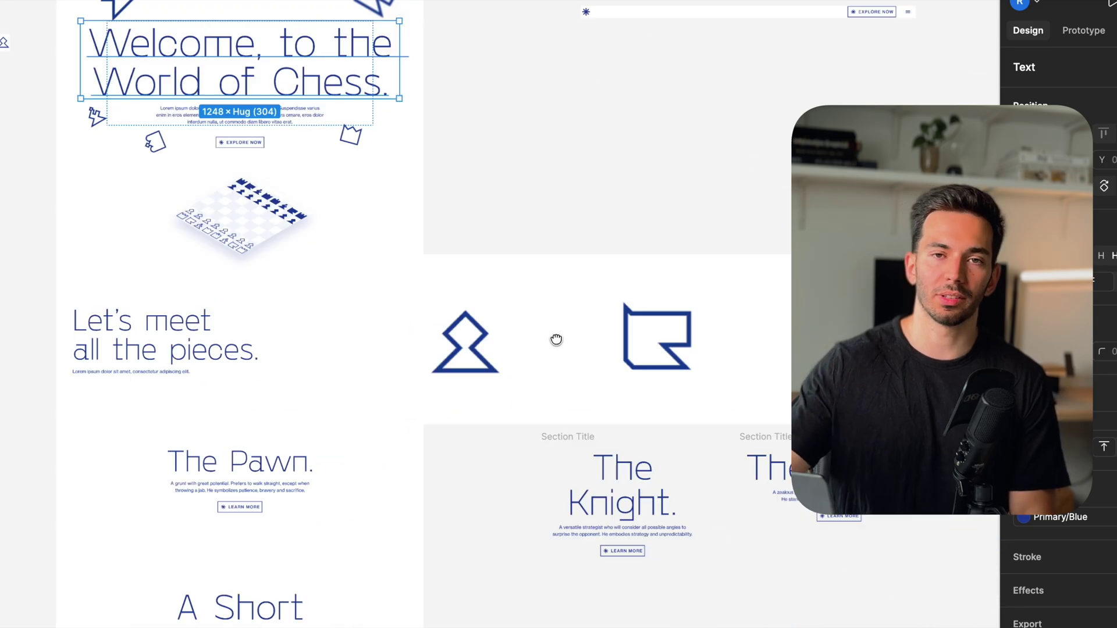
pyautogui.click(669, 339)
pyautogui.scroll(-2, 634, 460)
pyautogui.scroll(-3, 299, 394)
pyautogui.scroll(5, 434, 424)
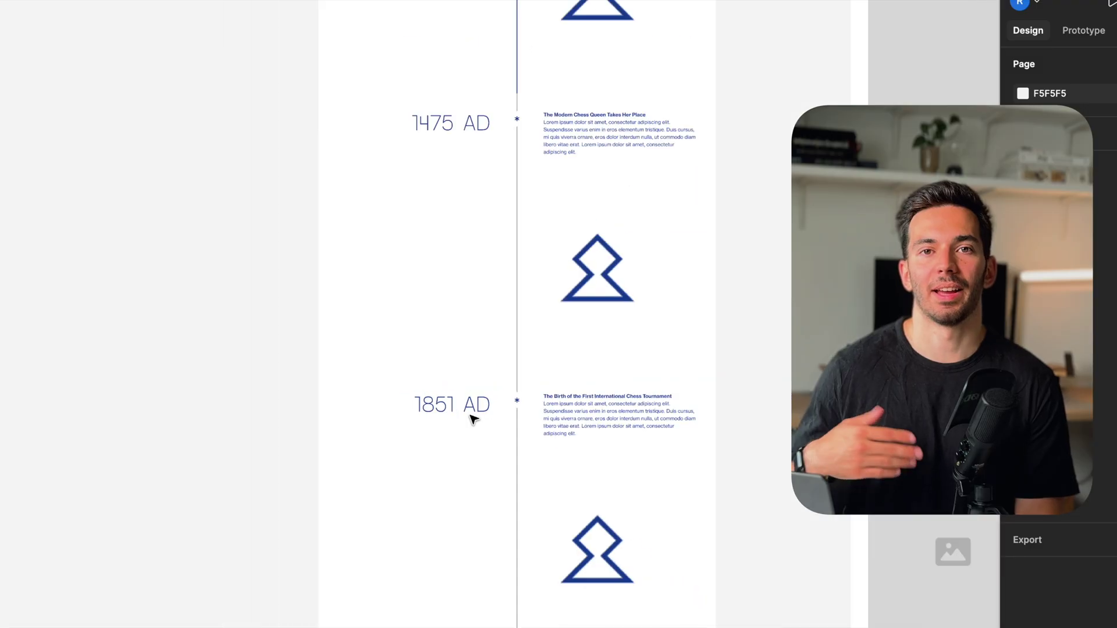
pyautogui.scroll(-5, 472, 419)
pyautogui.scroll(1, 486, 484)
pyautogui.scroll(-3, 485, 484)
pyautogui.scroll(10, 464, 192)
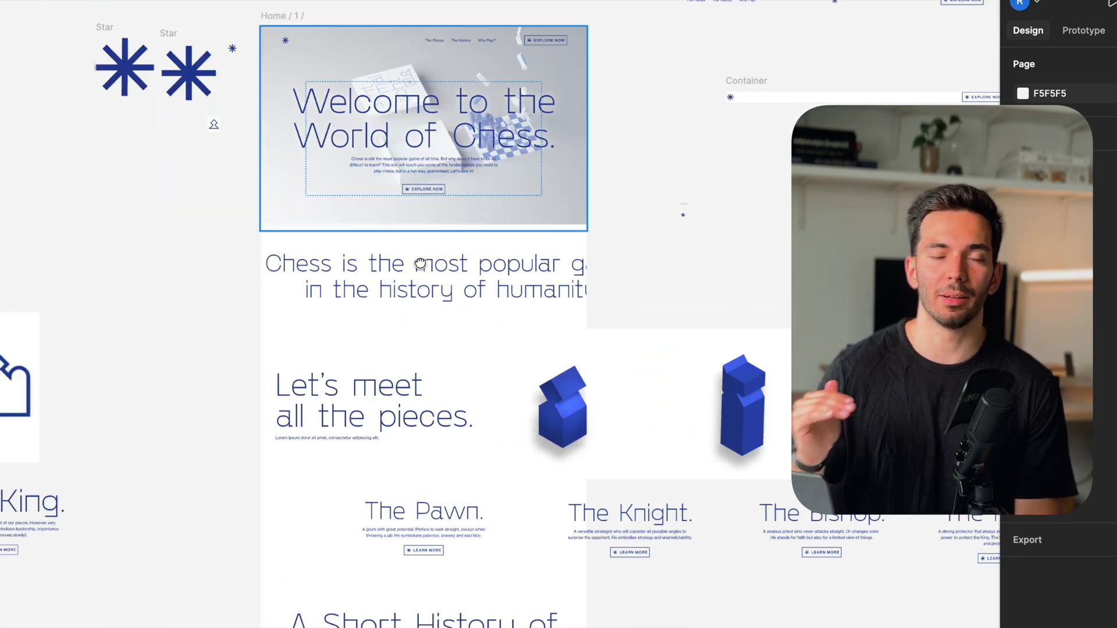
pyautogui.click(407, 122)
pyautogui.hotkey('shift', '2')
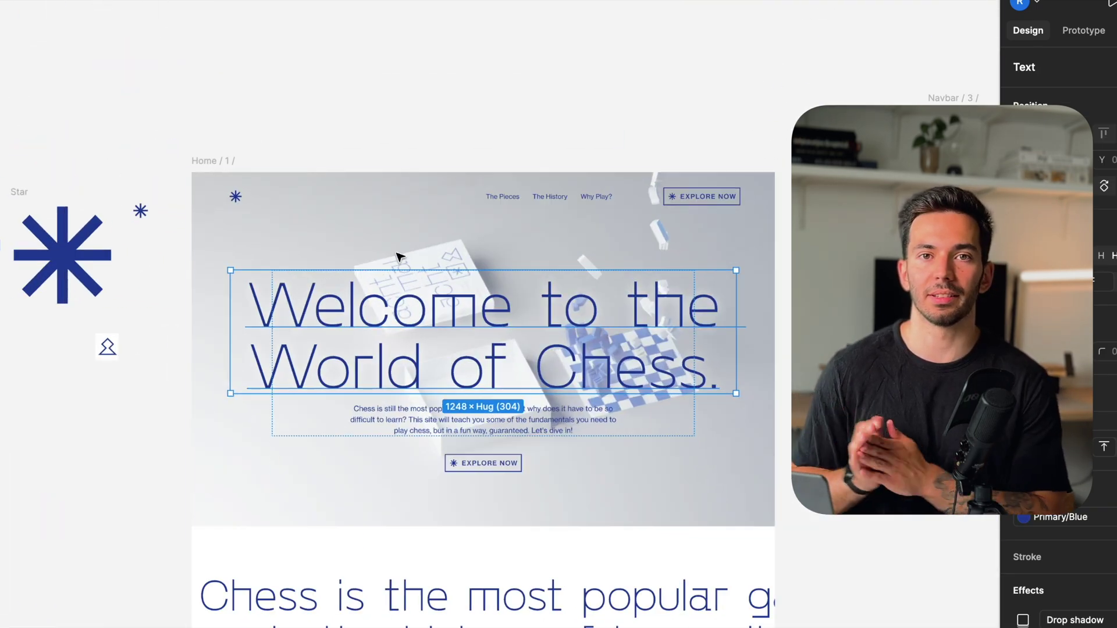
pyautogui.scroll(-5, 632, 388)
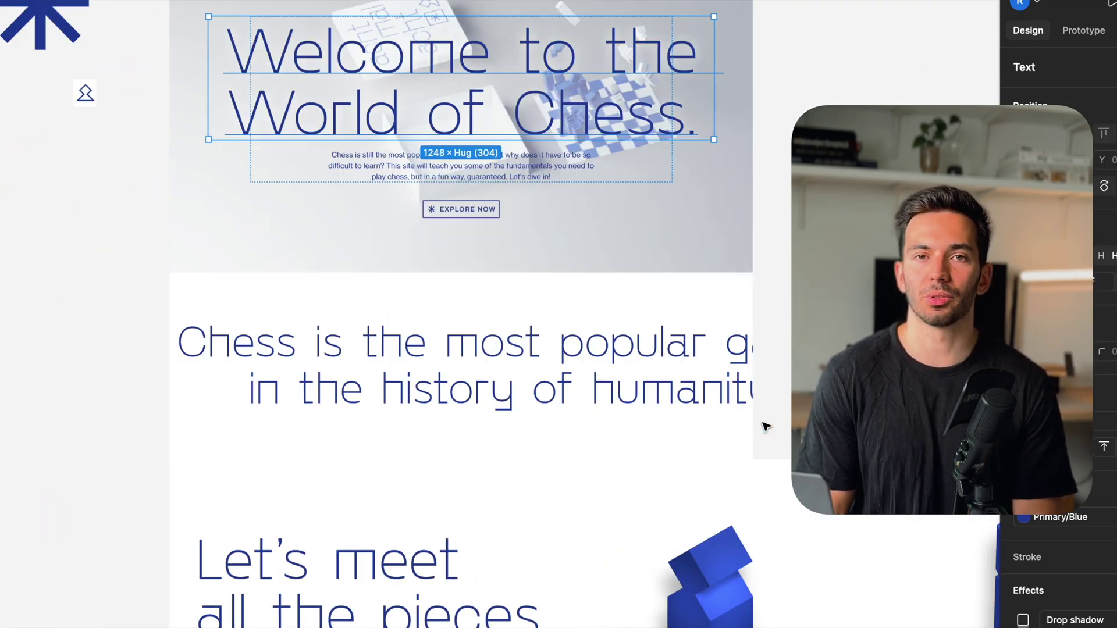
pyautogui.scroll(-2, 765, 424)
pyautogui.scroll(-3, 669, 391)
pyautogui.click(431, 297)
pyautogui.scroll(-3, 649, 320)
pyautogui.click(640, 465)
pyautogui.scroll(-5, 673, 319)
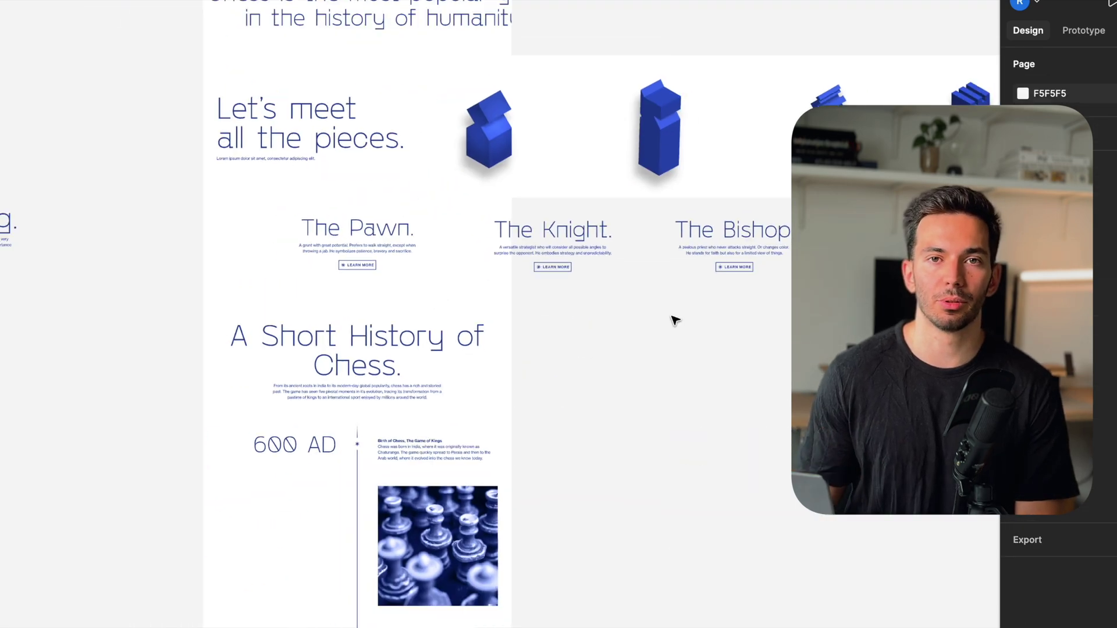
pyautogui.scroll(5, 654, 235)
pyautogui.scroll(-3, 611, 441)
pyautogui.scroll(-10, 524, 233)
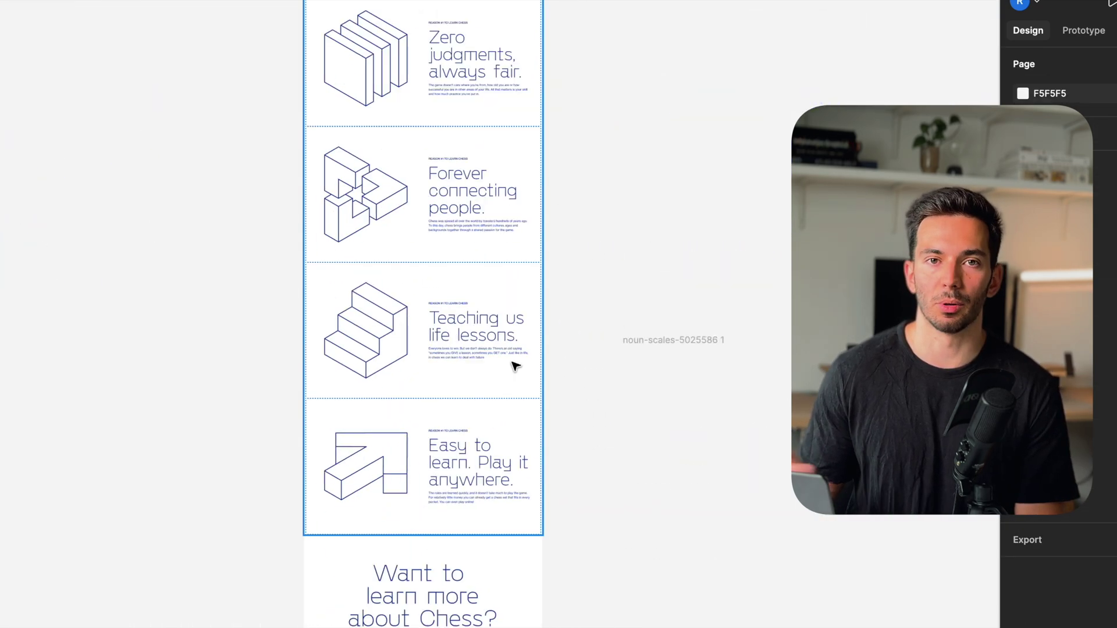
pyautogui.scroll(5, 469, 377)
pyautogui.hscroll(-4, 483, 381)
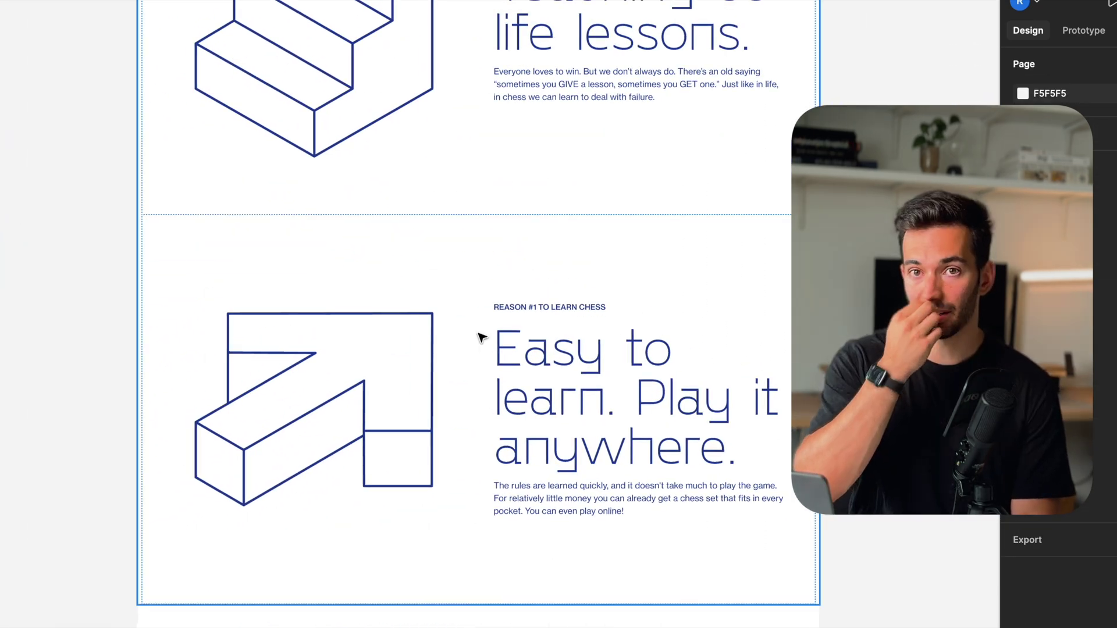
pyautogui.hscroll(-2, 480, 336)
pyautogui.scroll(10, 481, 336)
pyautogui.scroll(-10, 480, 336)
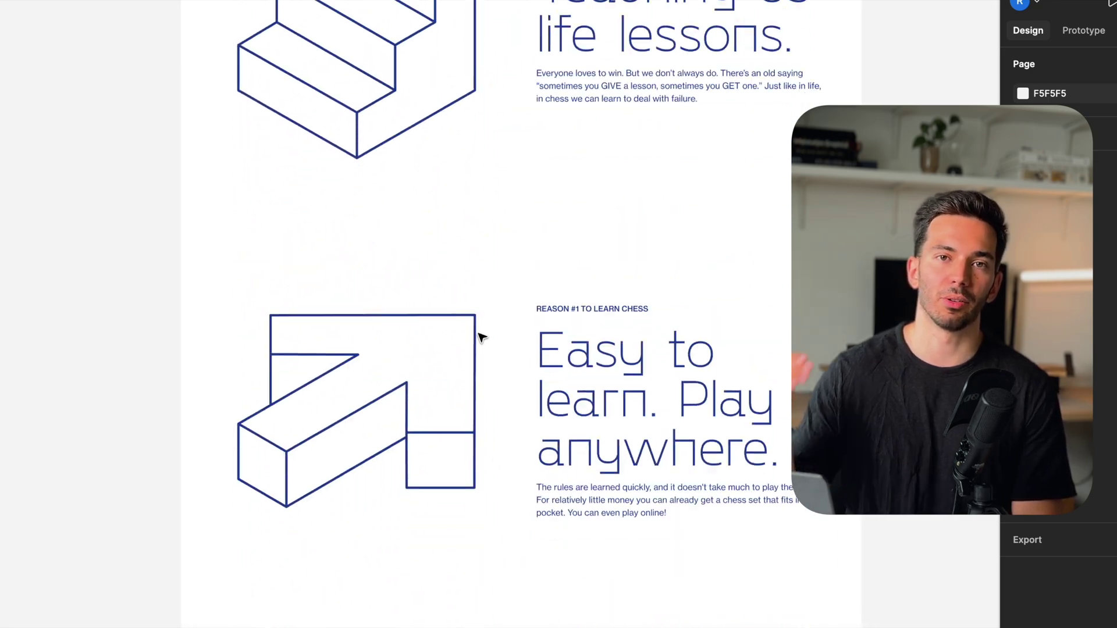
pyautogui.scroll(-5, 481, 336)
pyautogui.scroll(-10, 481, 336)
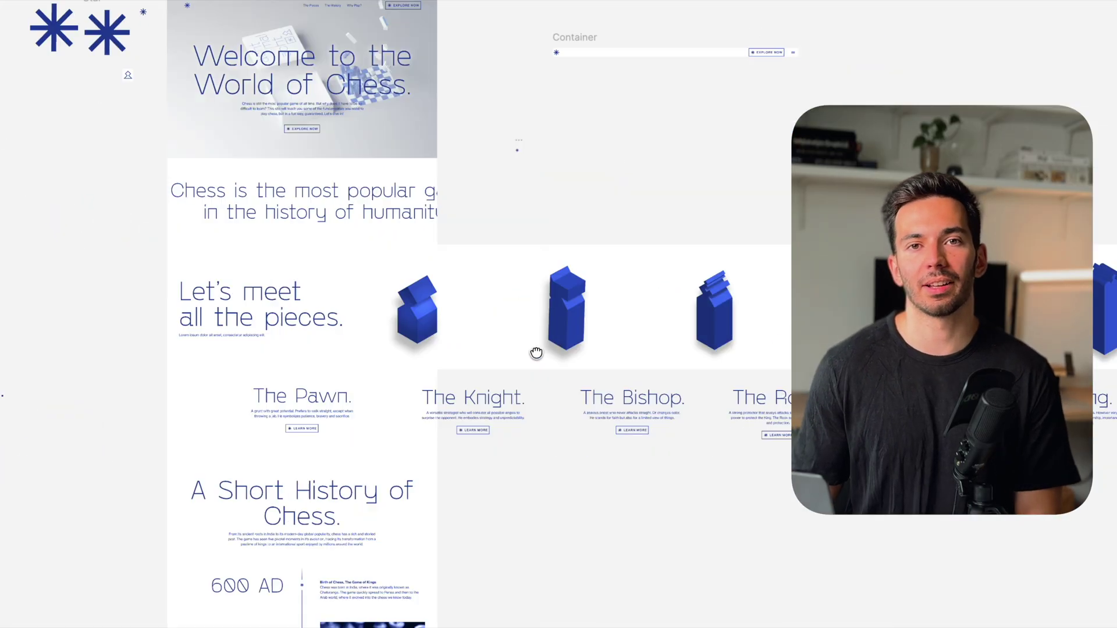
# Step: Select the six blue chess piece frames and export all six as images
pyautogui.click(418, 314)
pyautogui.click(417, 314)
pyautogui.click(567, 308)
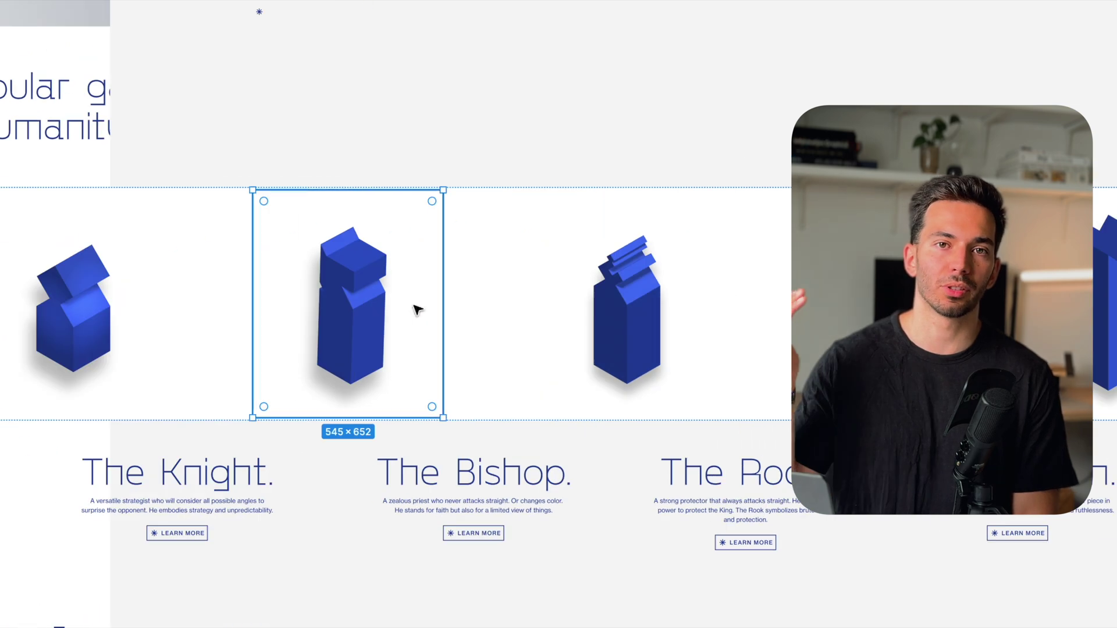
pyautogui.keyDown('shift'); pyautogui.click(632, 314); pyautogui.keyUp('shift')
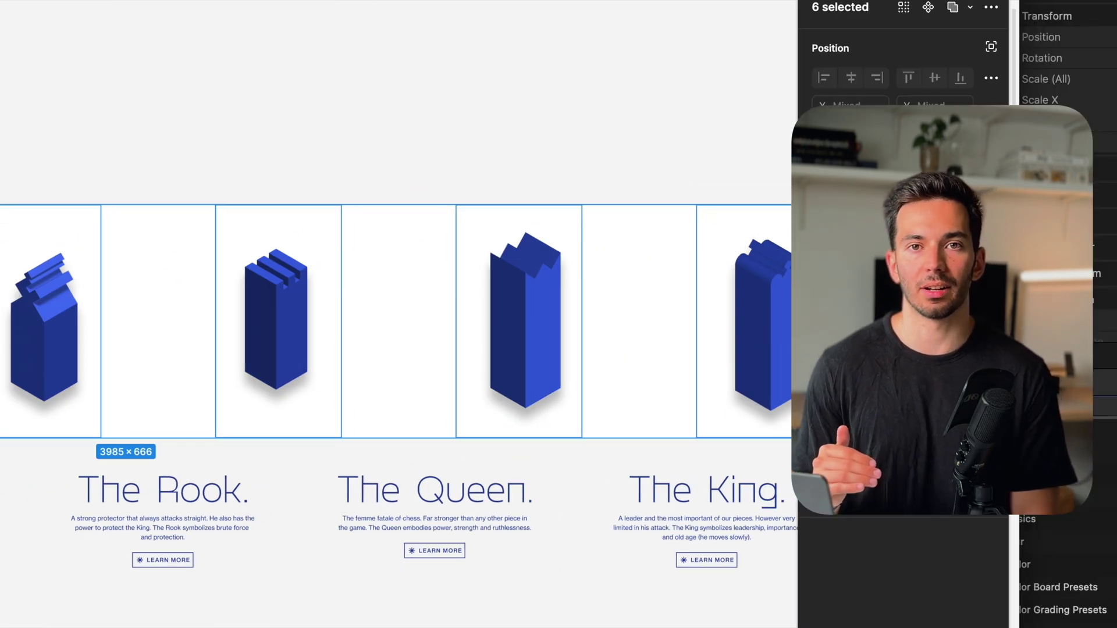
pyautogui.click(903, 532)
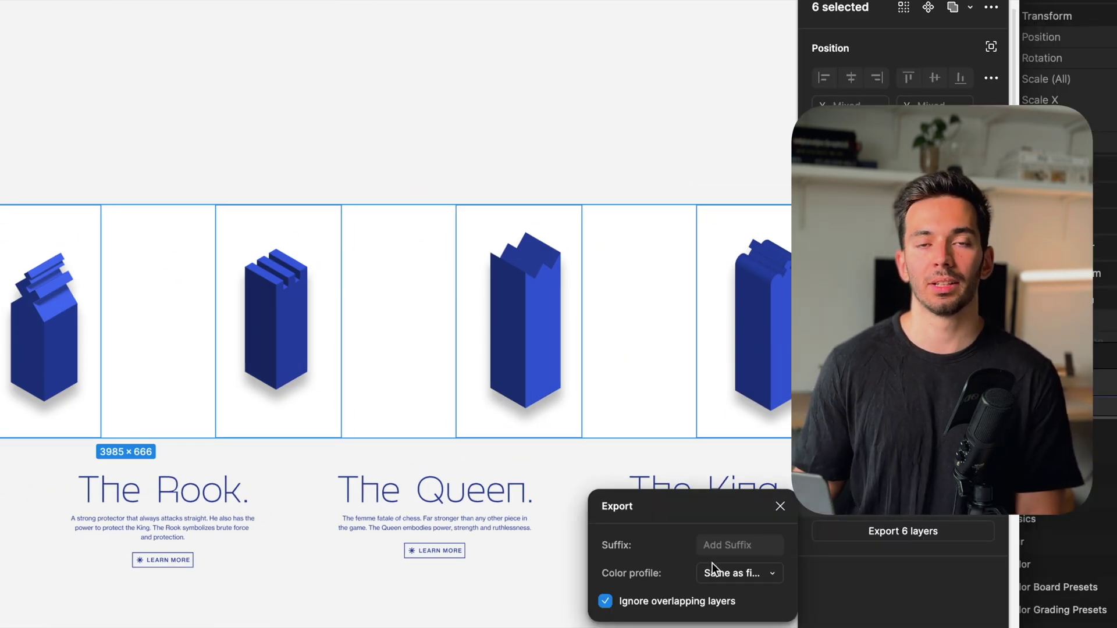
pyautogui.click(952, 527)
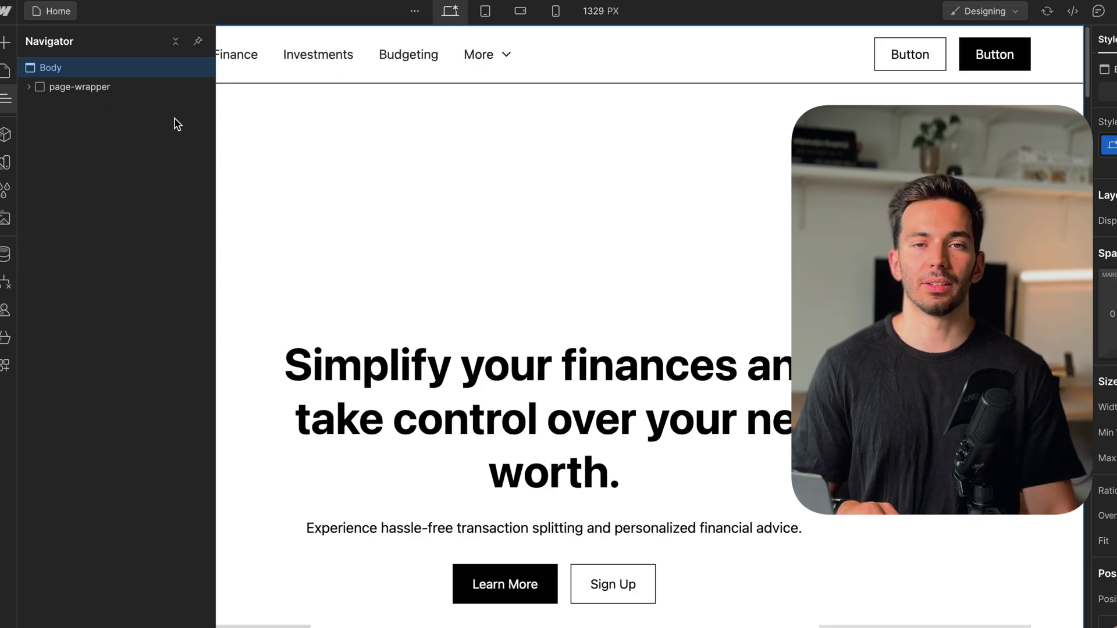
# Step: Preview the finance wireframe layout on the Home page at full width and scroll it
pyautogui.press('super+shift+p')
pyautogui.scroll(-2, 559, 326)
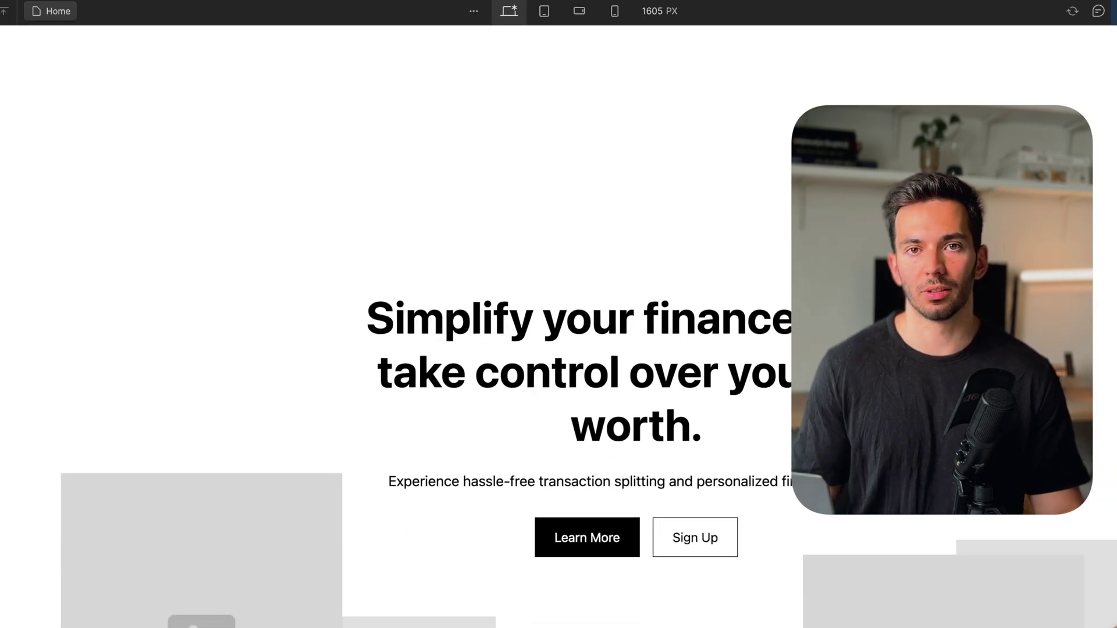
pyautogui.scroll(1, 558, 325)
pyautogui.scroll(-10, 559, 325)
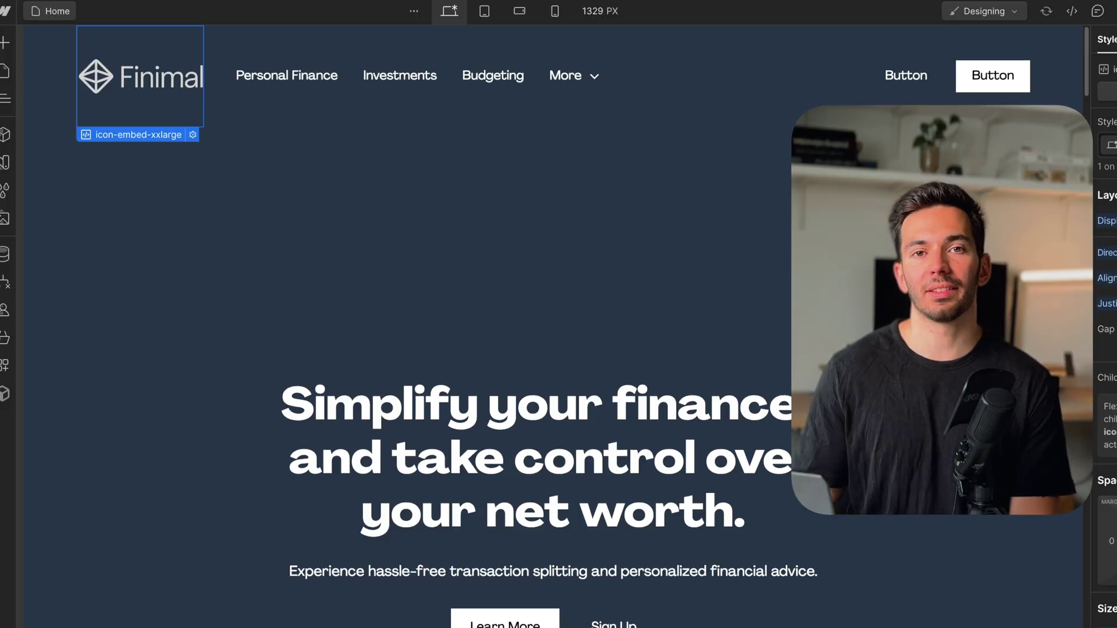
# Step: Select the hero's image list container and header content block
pyautogui.scroll(-1, 783, 196)
pyautogui.click(820, 198)
pyautogui.click(648, 118)
pyautogui.scroll(-3, 647, 117)
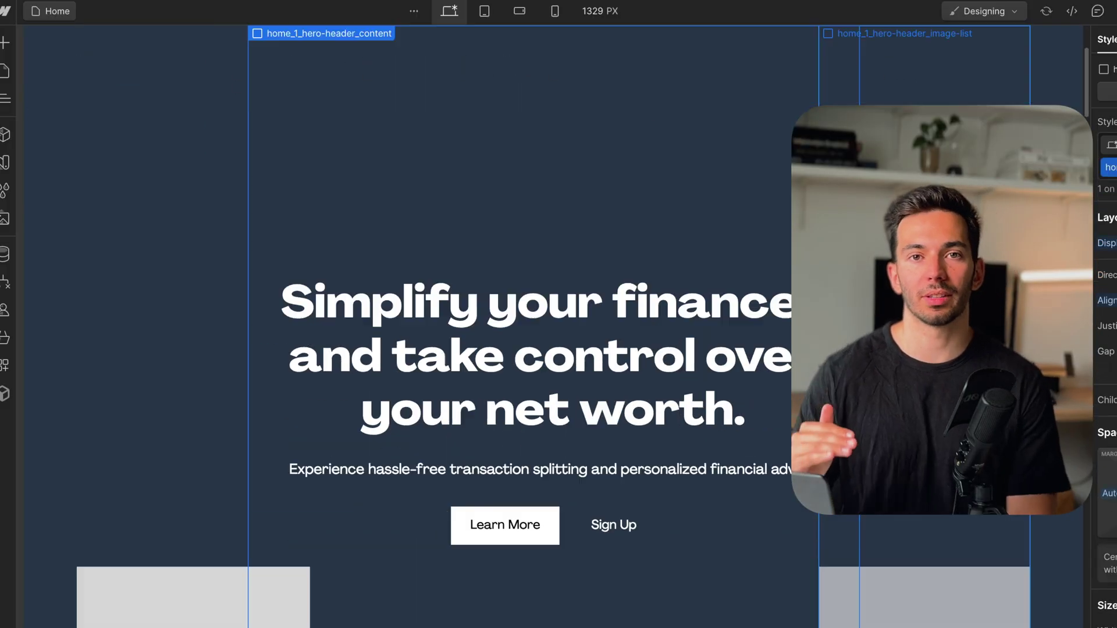
pyautogui.scroll(-8, 552, 326)
pyautogui.scroll(10, 553, 326)
# Step: Preview the hero's animated green shapes, then switch to the 320 px mobile breakpoint
pyautogui.hotkey('ctrl', 'shift', 'p')
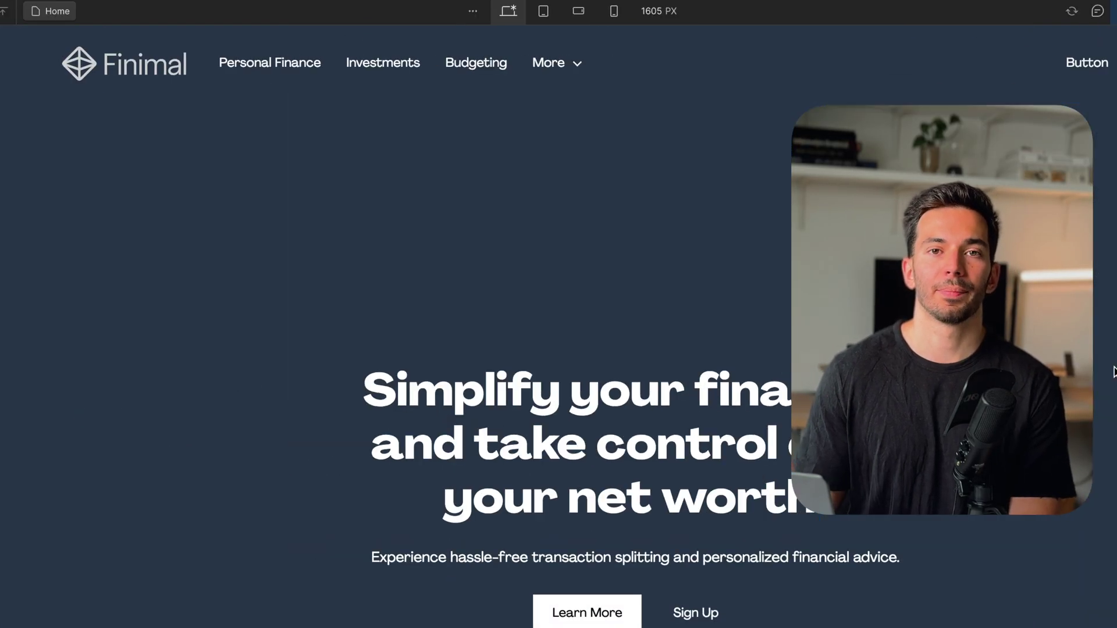
pyautogui.scroll(-3, 559, 326)
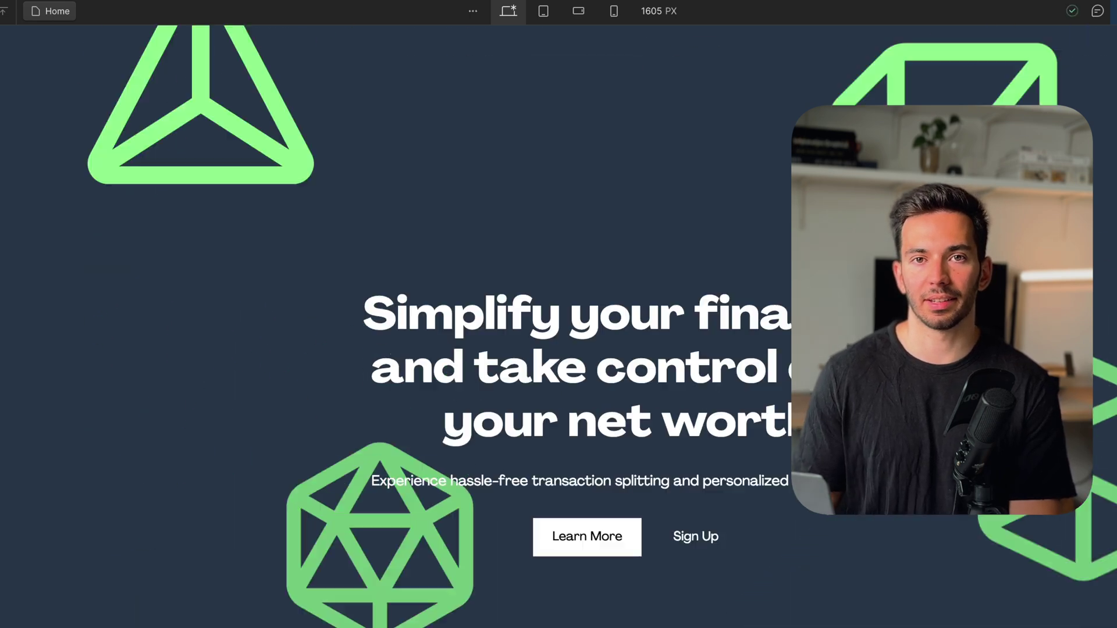
pyautogui.hotkey('ctrl', 'shift', 'p')
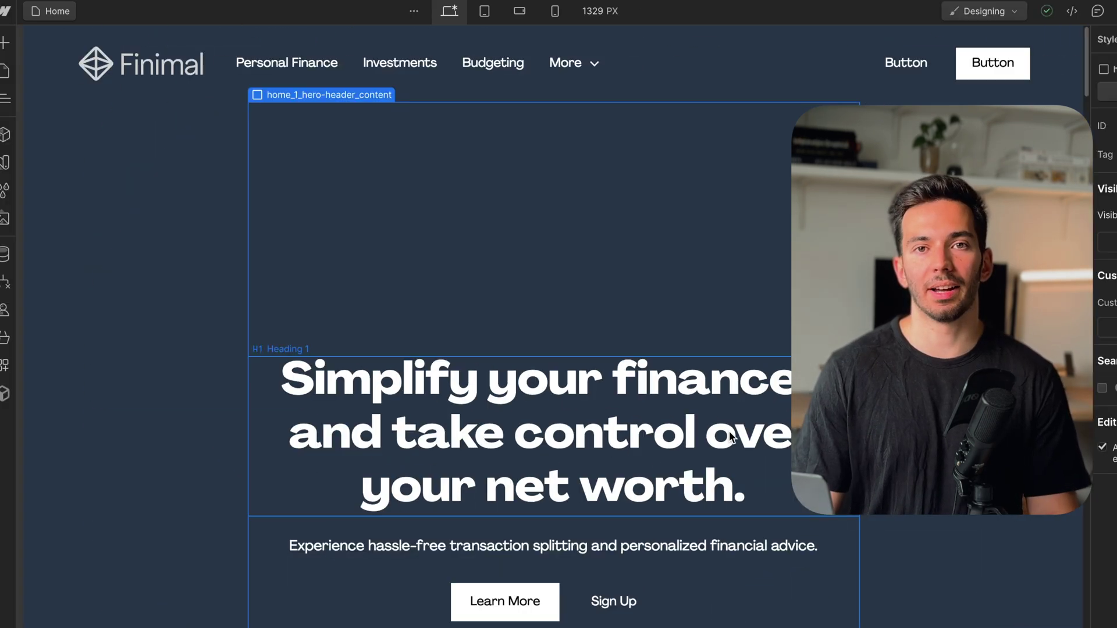
pyautogui.hotkey('ctrl', 'shift', 'p')
pyautogui.scroll(-3, 558, 326)
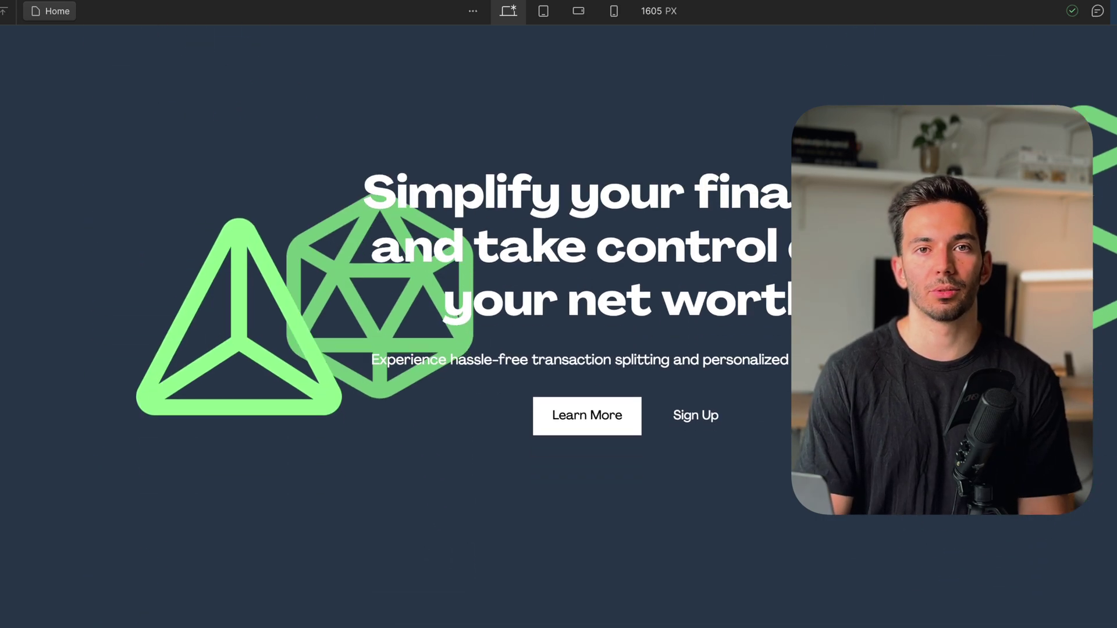
pyautogui.scroll(-5, 559, 325)
pyautogui.scroll(5, 558, 326)
pyautogui.scroll(-10, 559, 325)
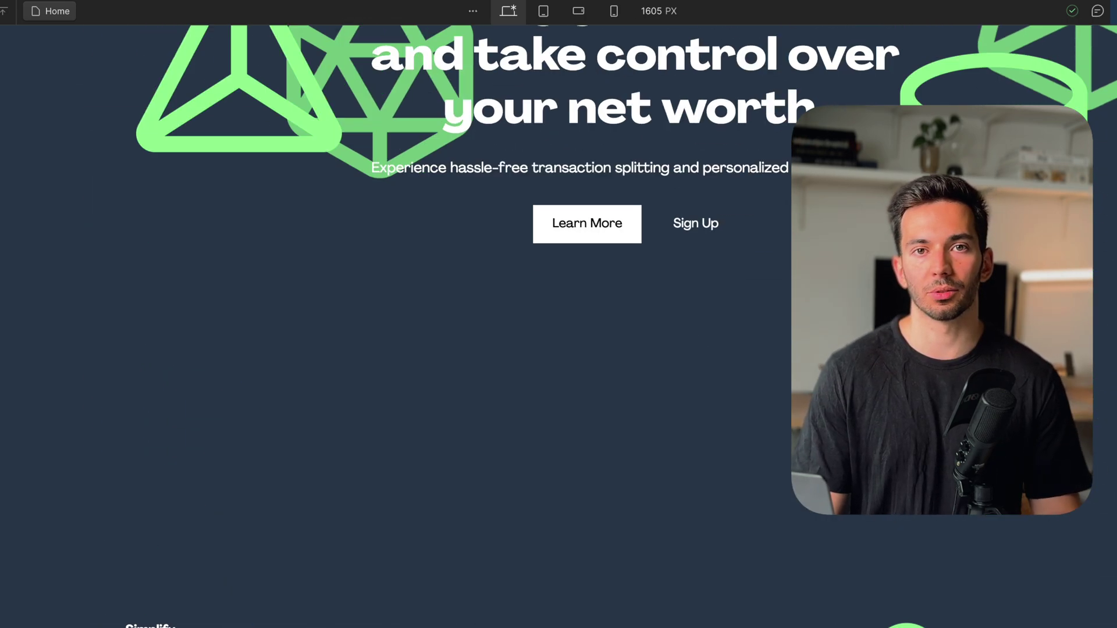
pyautogui.scroll(12, 558, 326)
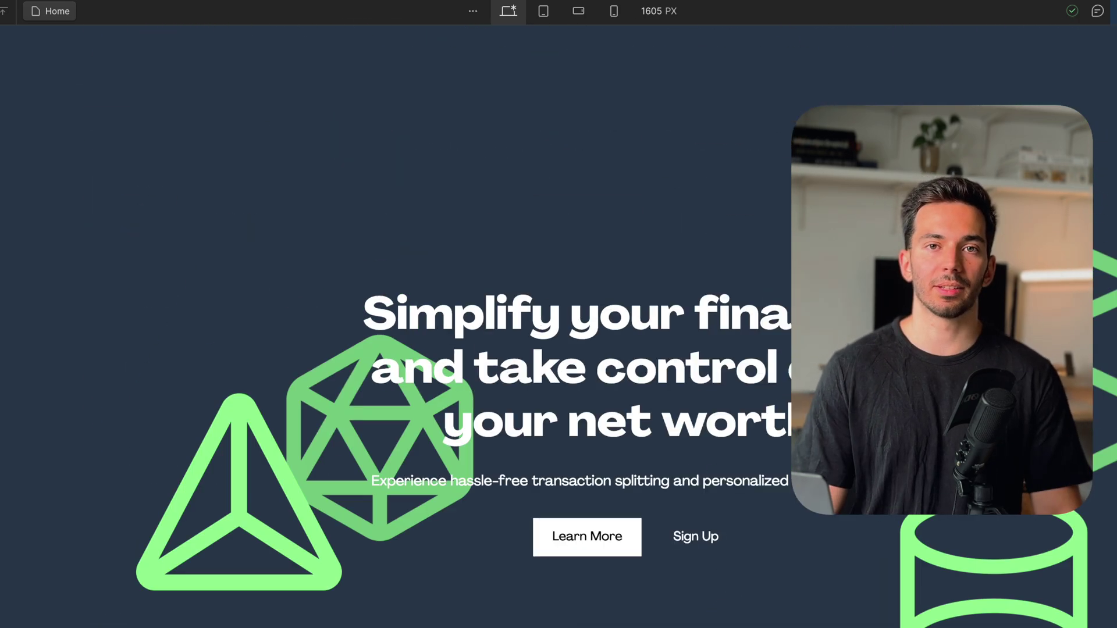
pyautogui.scroll(-15, 558, 326)
pyautogui.scroll(-20, 559, 325)
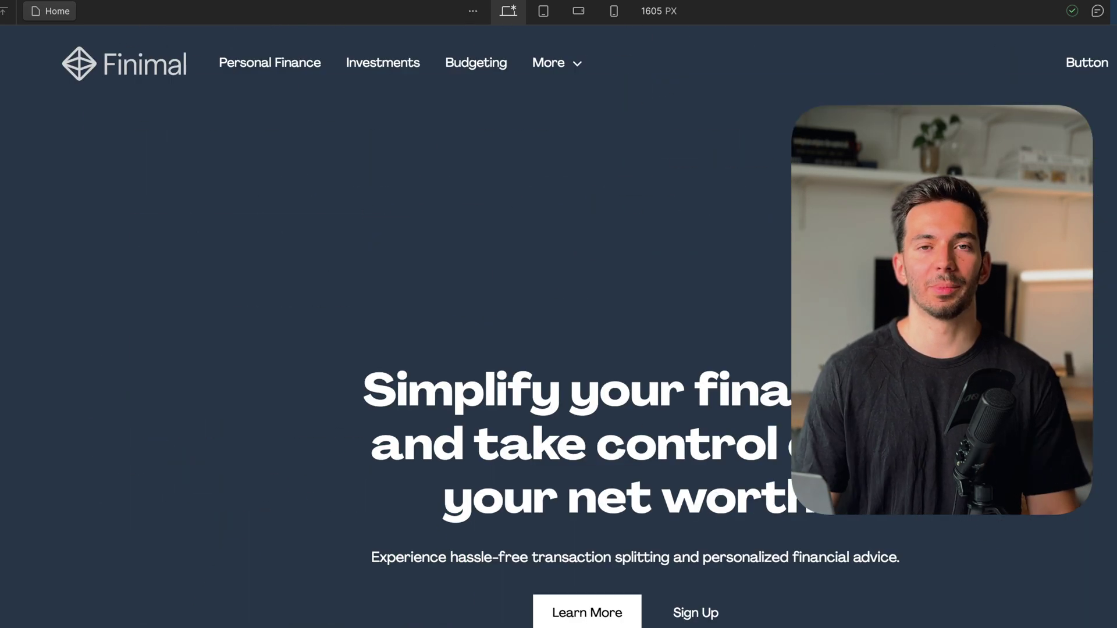
pyautogui.click(613, 11)
# Step: Scroll the Webflow view while getting to the Home page settings
pyautogui.scroll(-15, 706, 203)
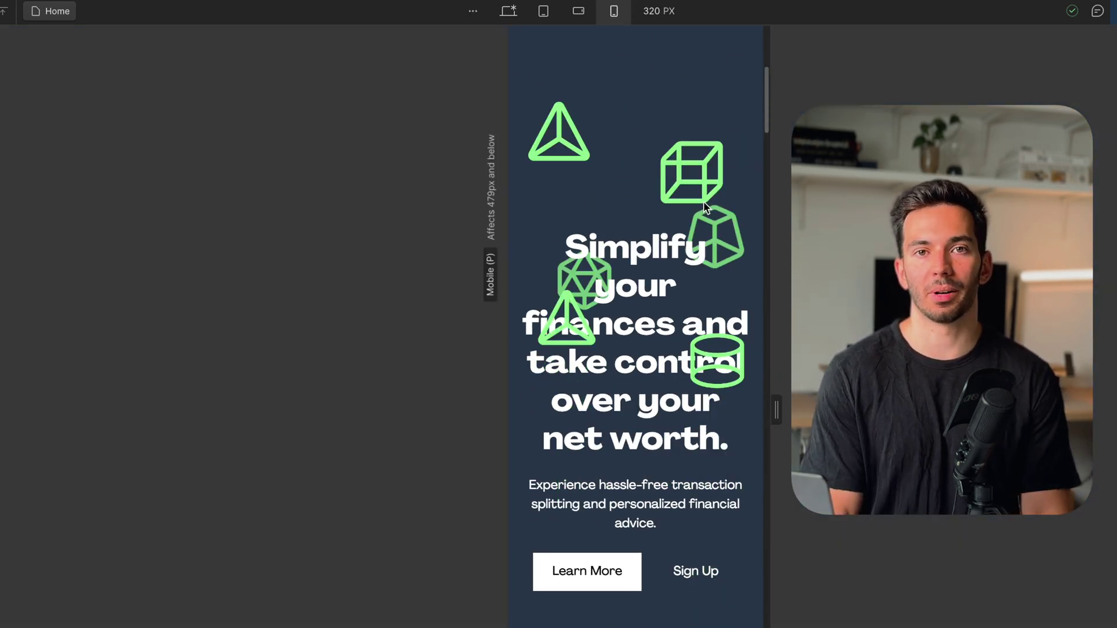
pyautogui.scroll(15, 707, 209)
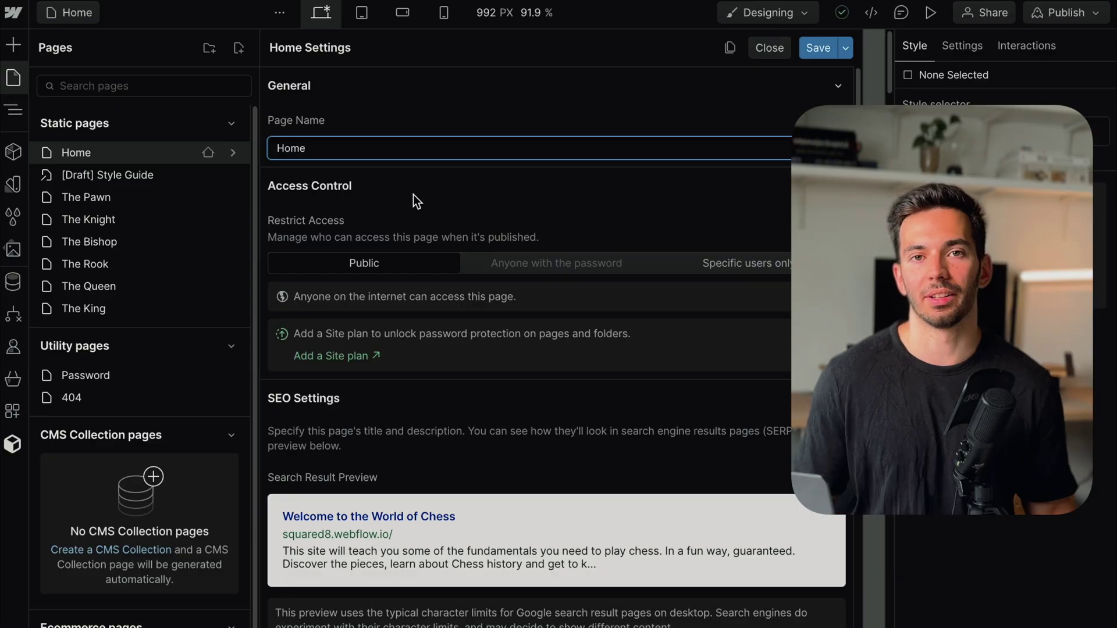
# Step: Scroll through Home Settings to review the SEO title tag and meta description
pyautogui.scroll(1, 400, 194)
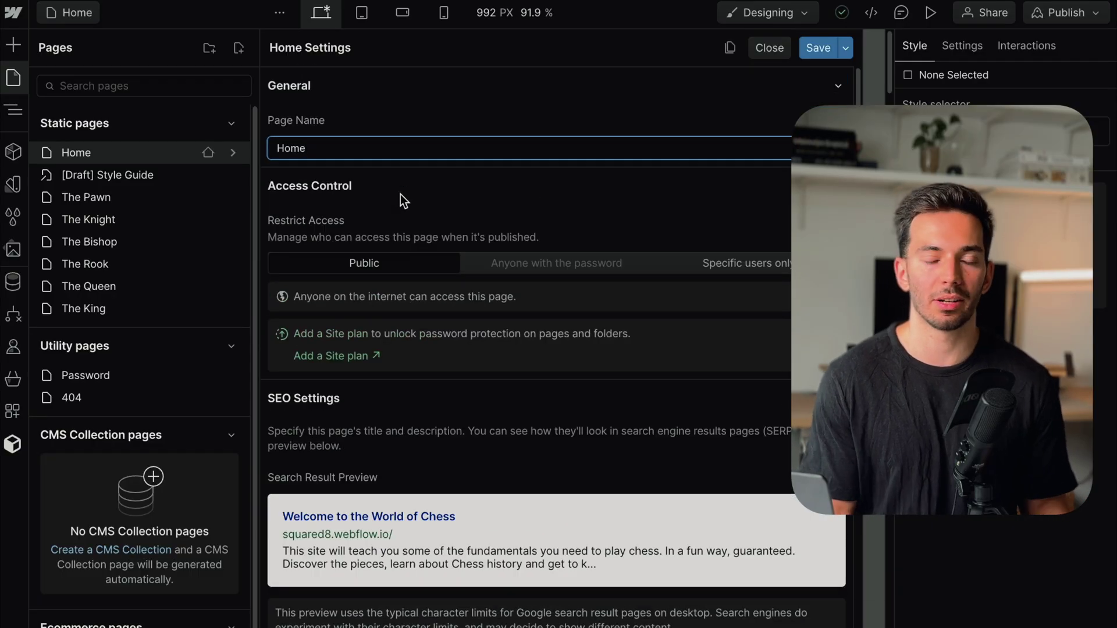
pyautogui.scroll(-6, 399, 200)
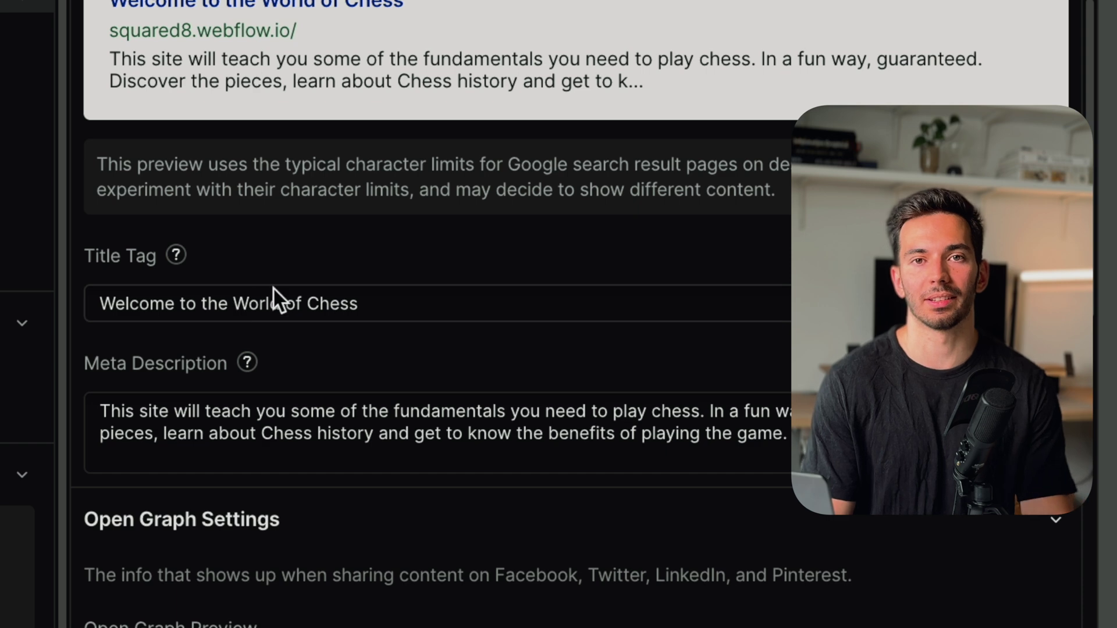
pyautogui.scroll(1, 273, 287)
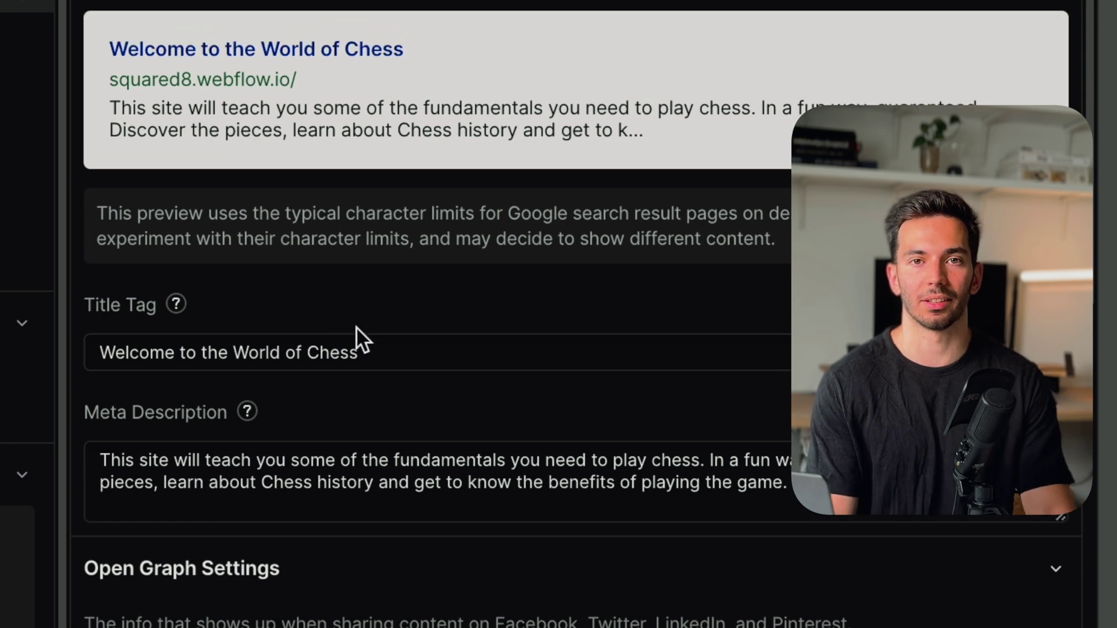
pyautogui.scroll(1, 387, 353)
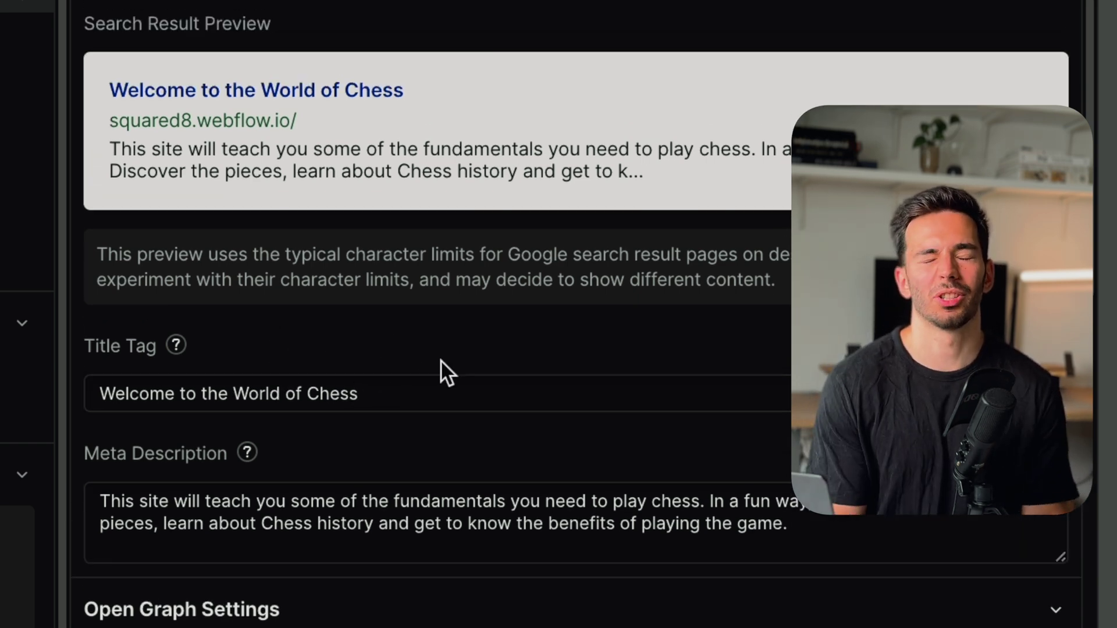
pyautogui.scroll(1, 636, 500)
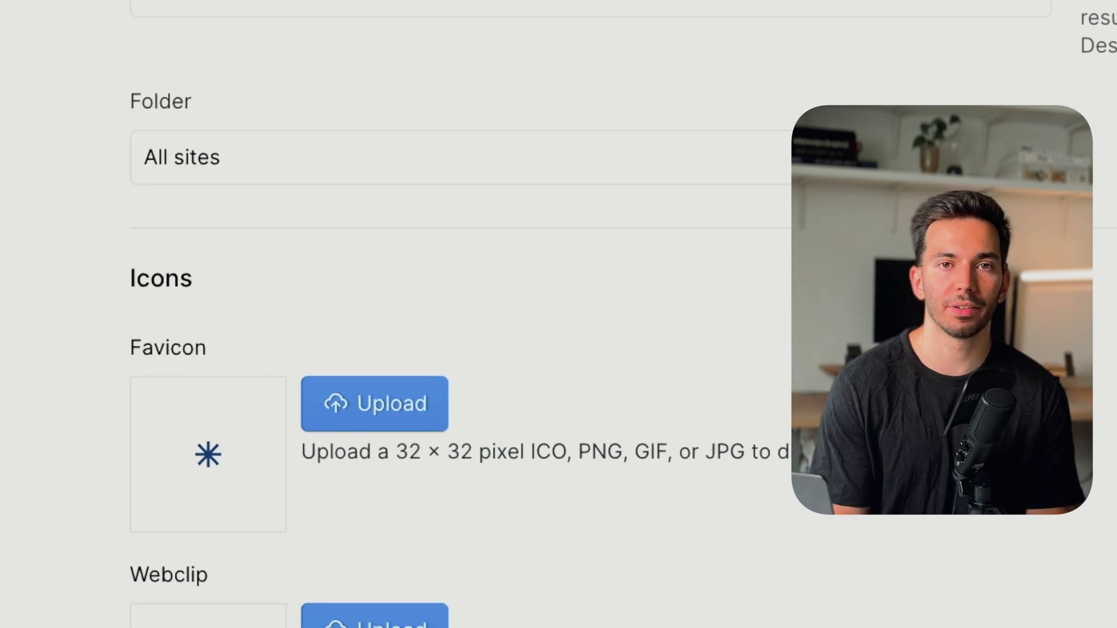
pyautogui.scroll(-15, 558, 314)
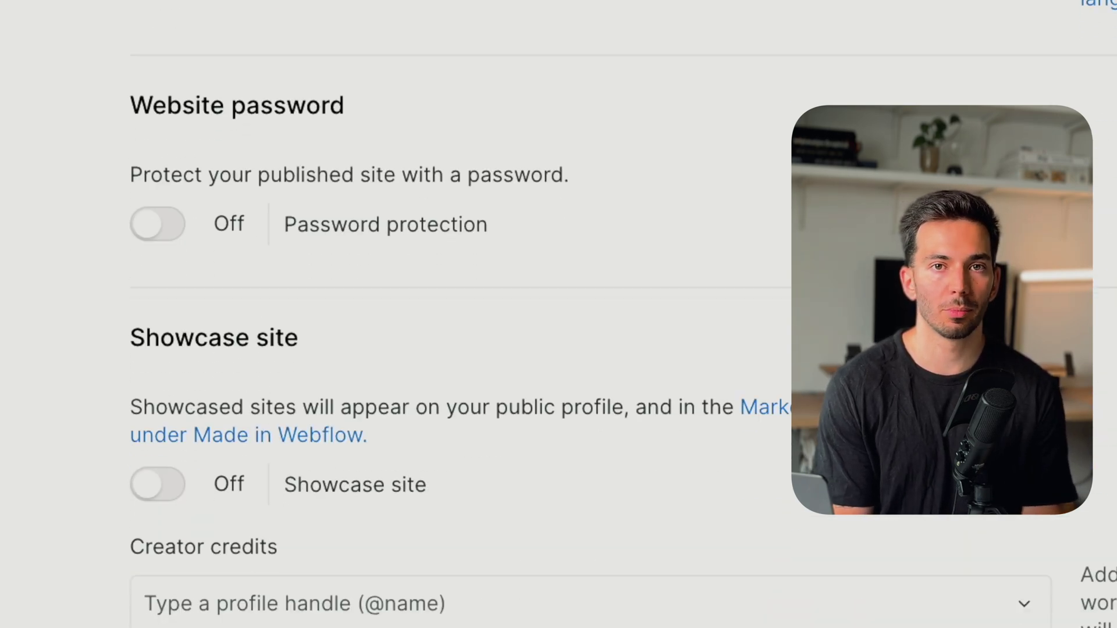
pyautogui.scroll(-10, 558, 315)
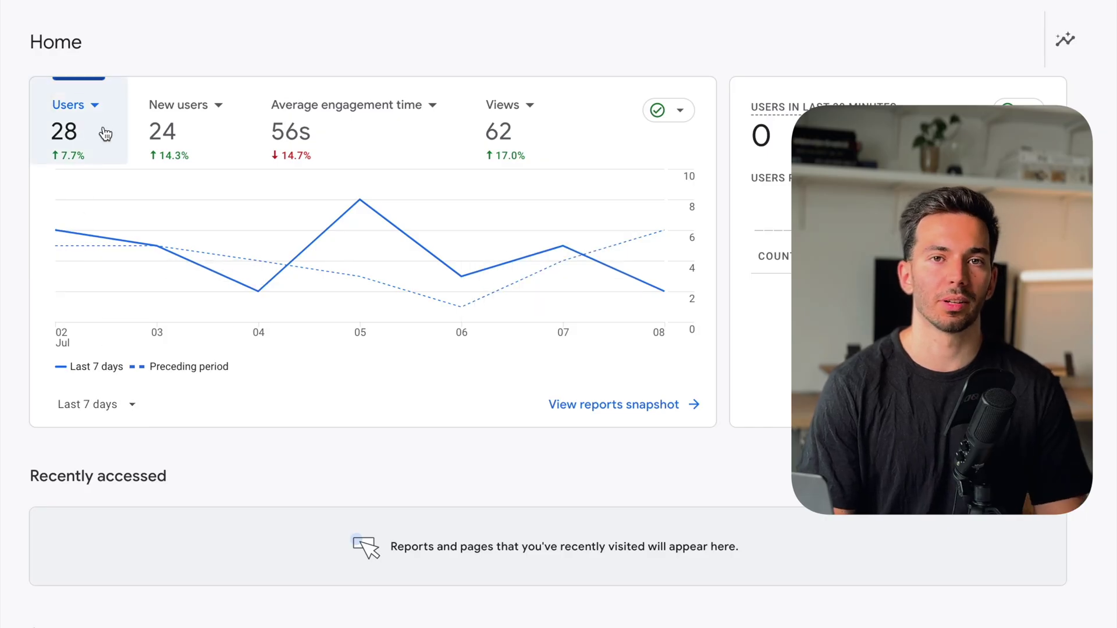
# Step: Show the Analytics overview for the last 14 days, then publish the Webflow site to staging
pyautogui.click(129, 403)
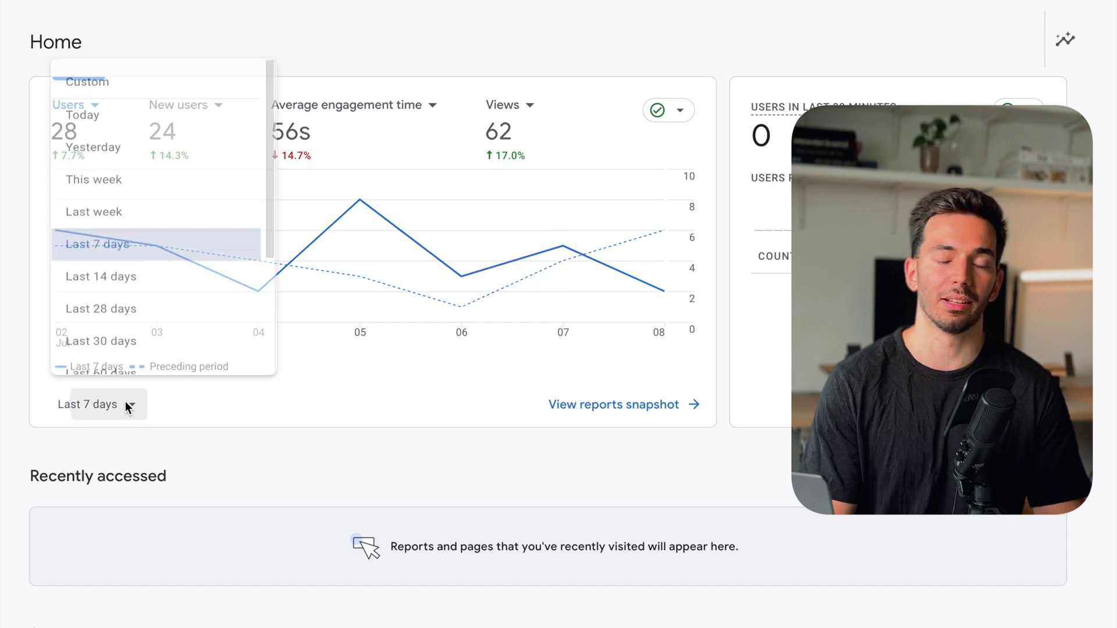
pyautogui.click(163, 285)
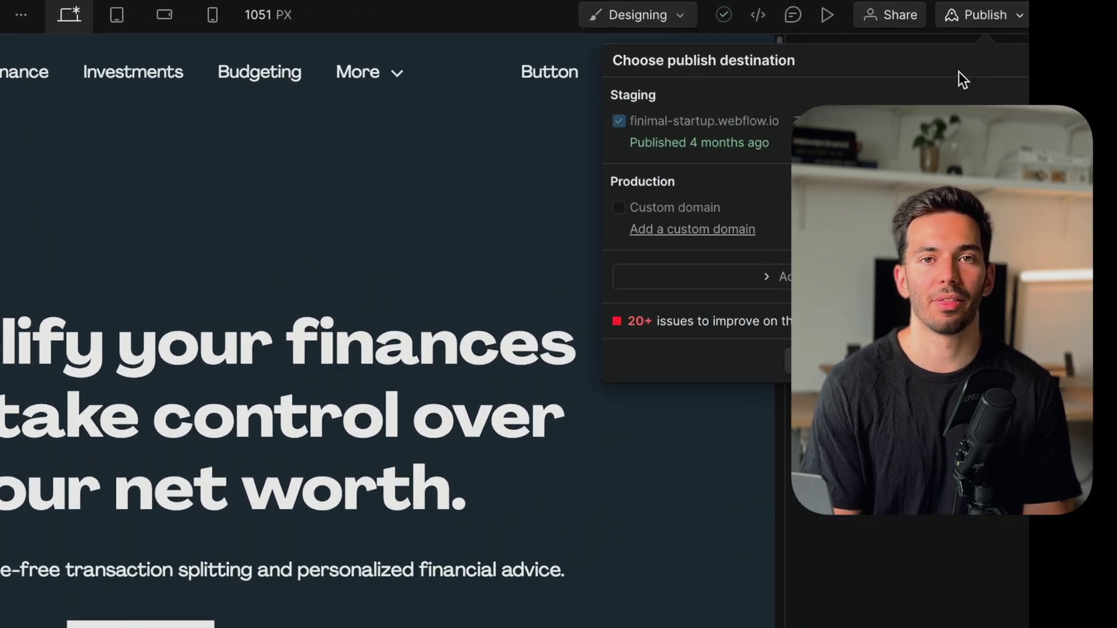
pyautogui.click(1019, 286)
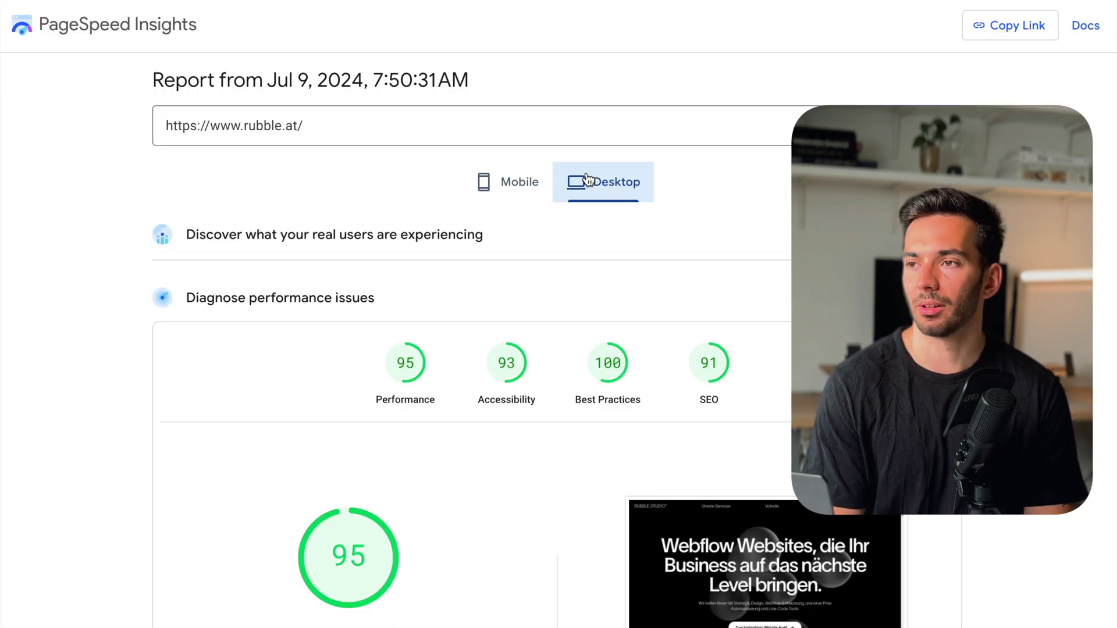
pyautogui.scroll(-3, 599, 250)
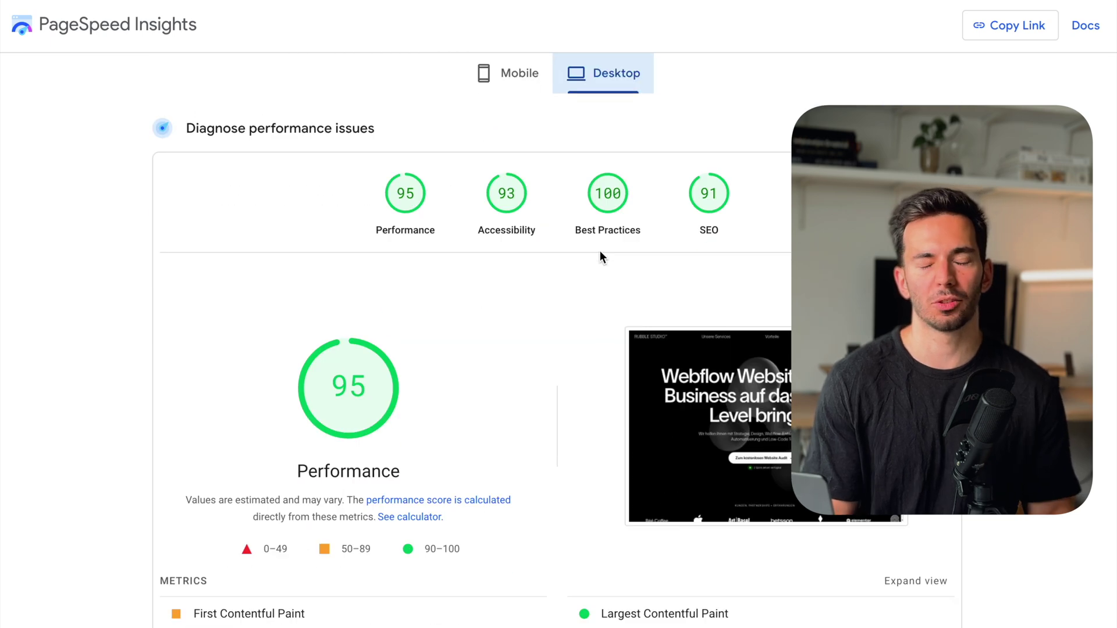
pyautogui.scroll(3, 602, 309)
pyautogui.scroll(-7, 603, 309)
pyautogui.scroll(-5, 732, 316)
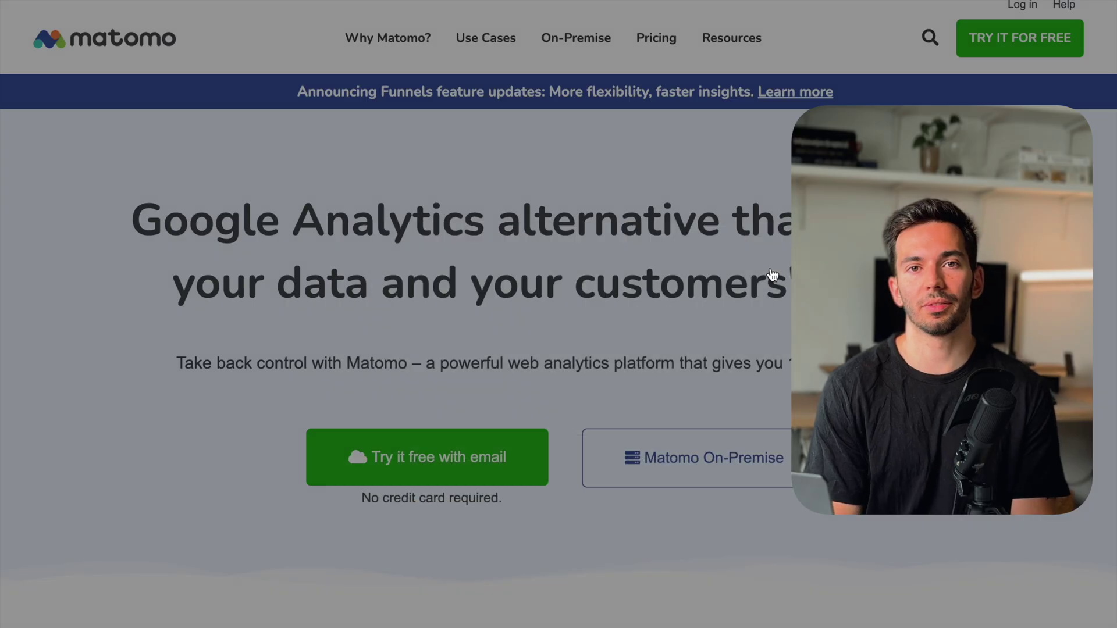
pyautogui.scroll(-10, 779, 456)
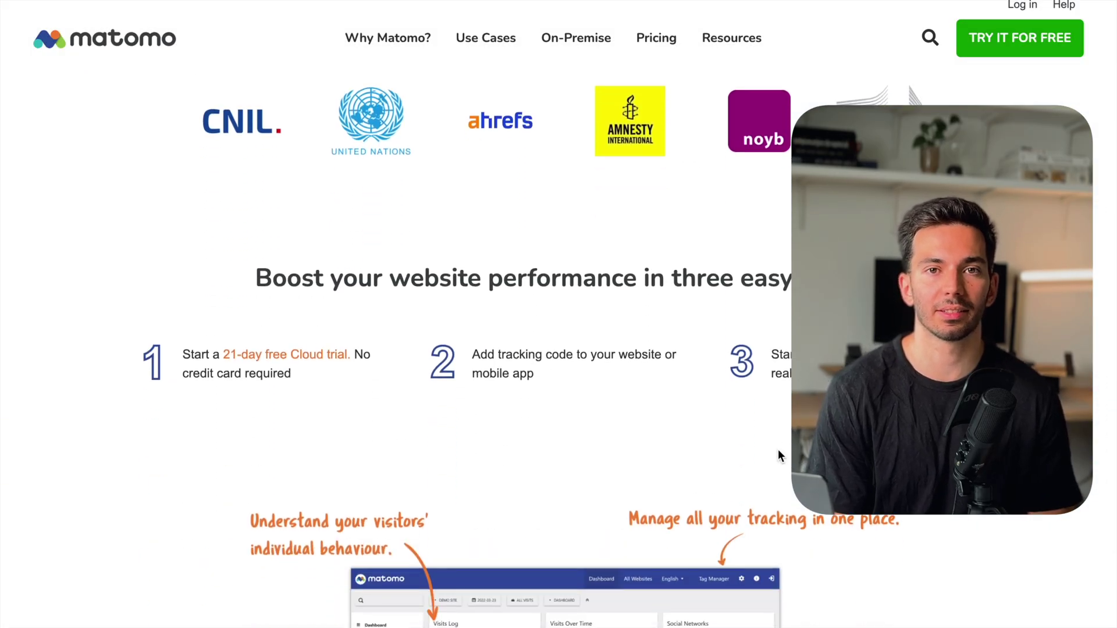
pyautogui.scroll(-10, 778, 456)
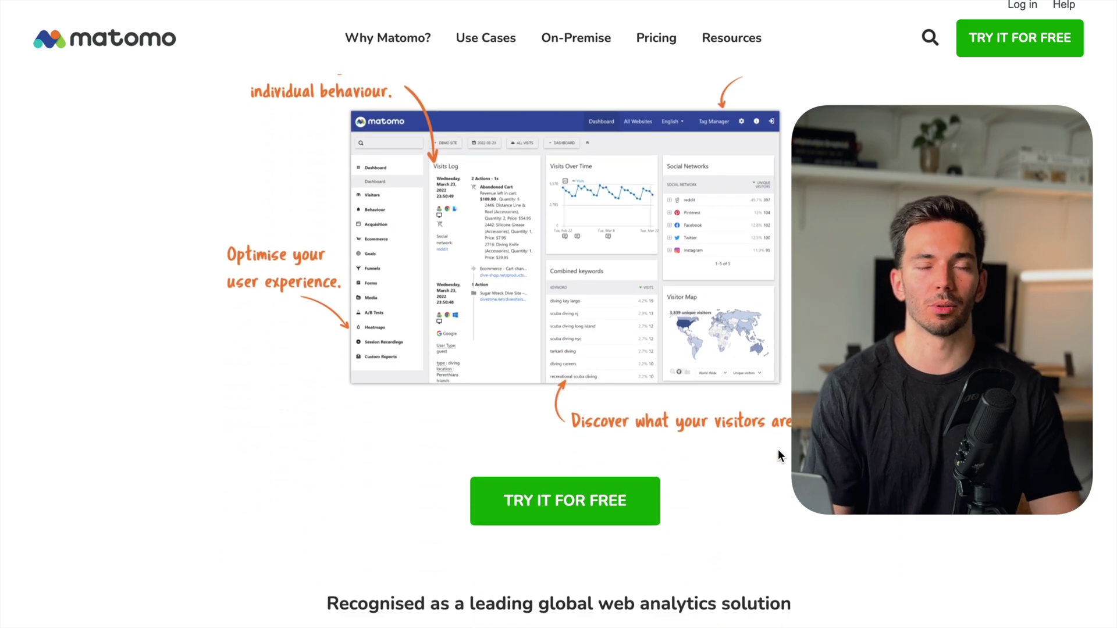
pyautogui.scroll(-6, 777, 450)
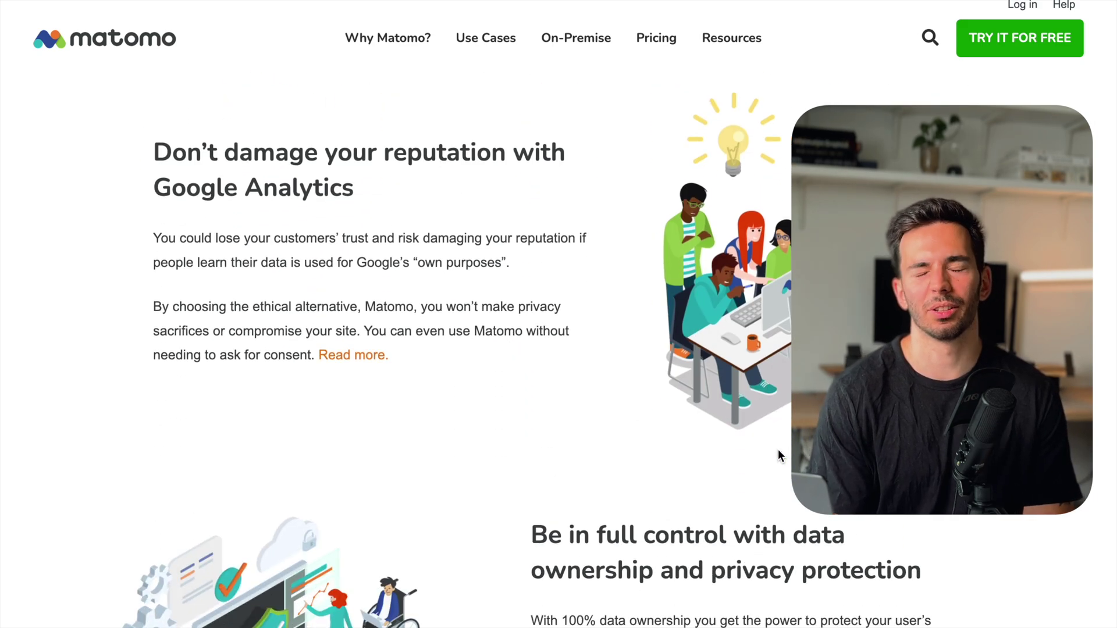
pyautogui.scroll(-4, 777, 449)
pyautogui.scroll(-12, 777, 449)
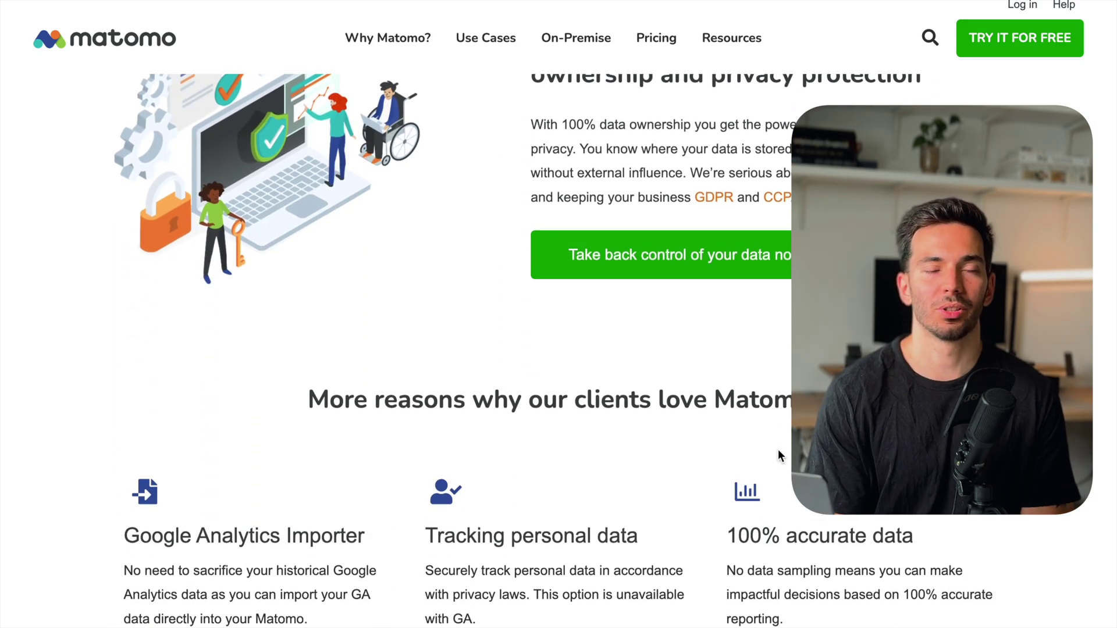
pyautogui.scroll(-7, 797, 504)
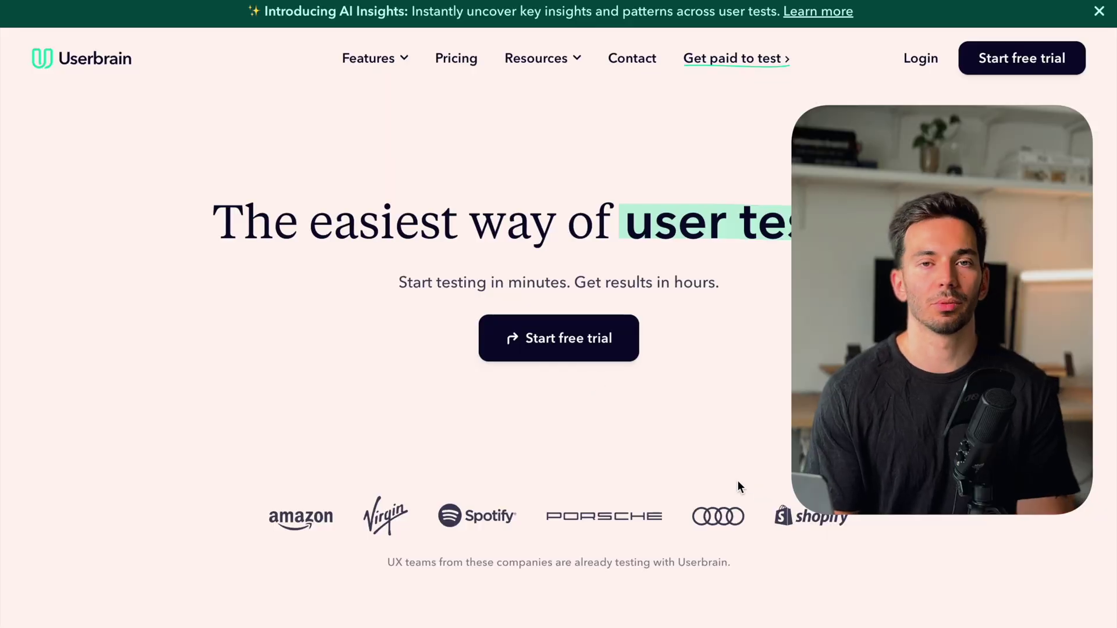
pyautogui.scroll(-14, 626, 337)
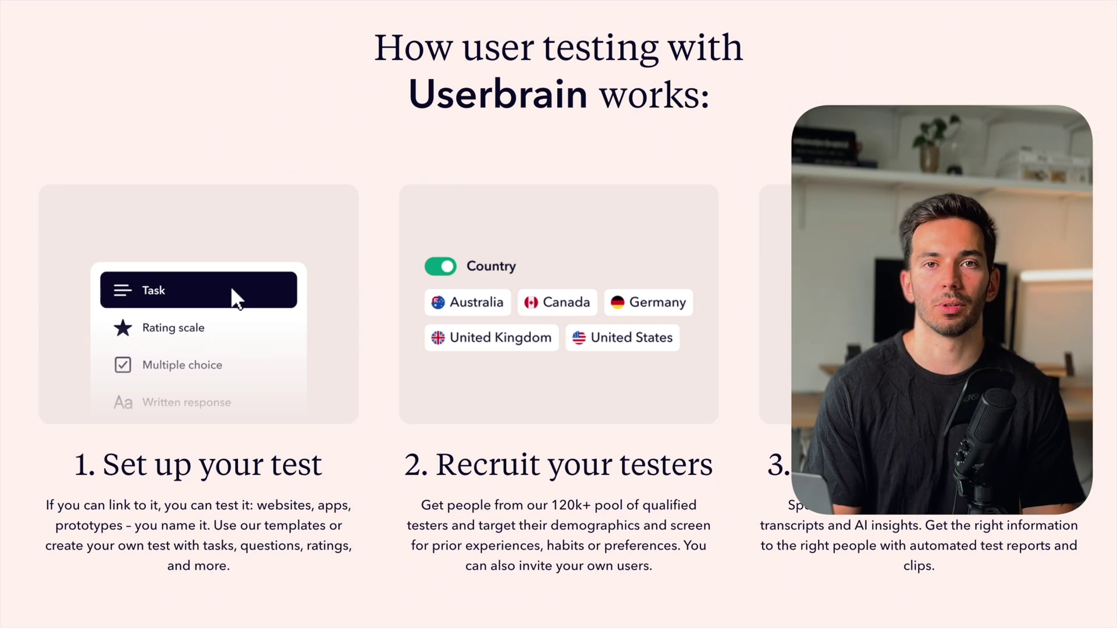
pyautogui.scroll(-10, 395, 314)
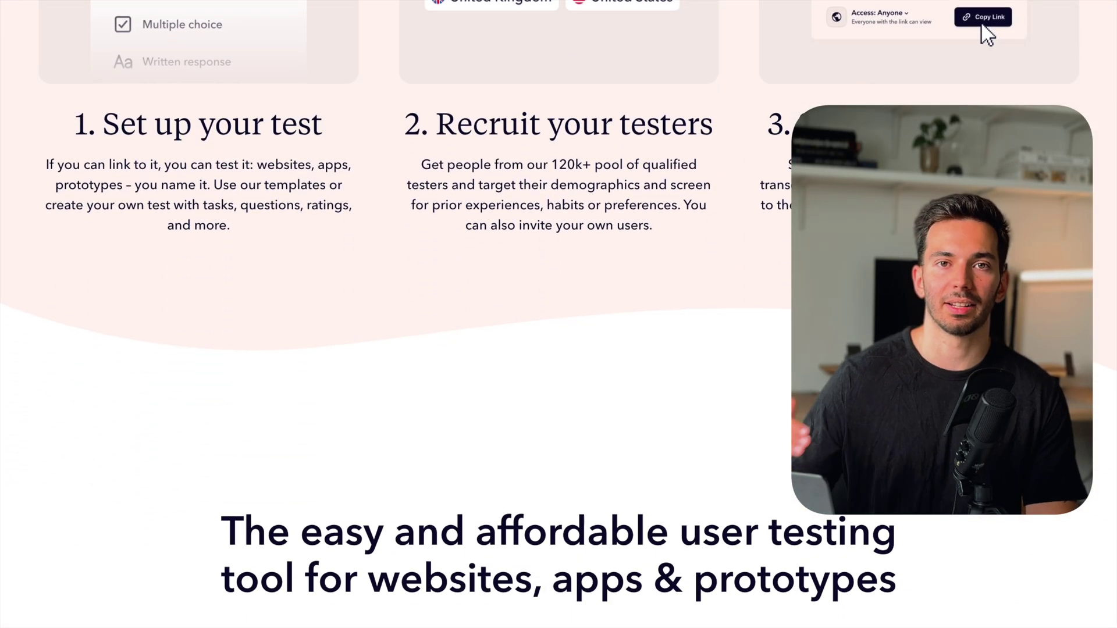
pyautogui.scroll(-8, 500, 314)
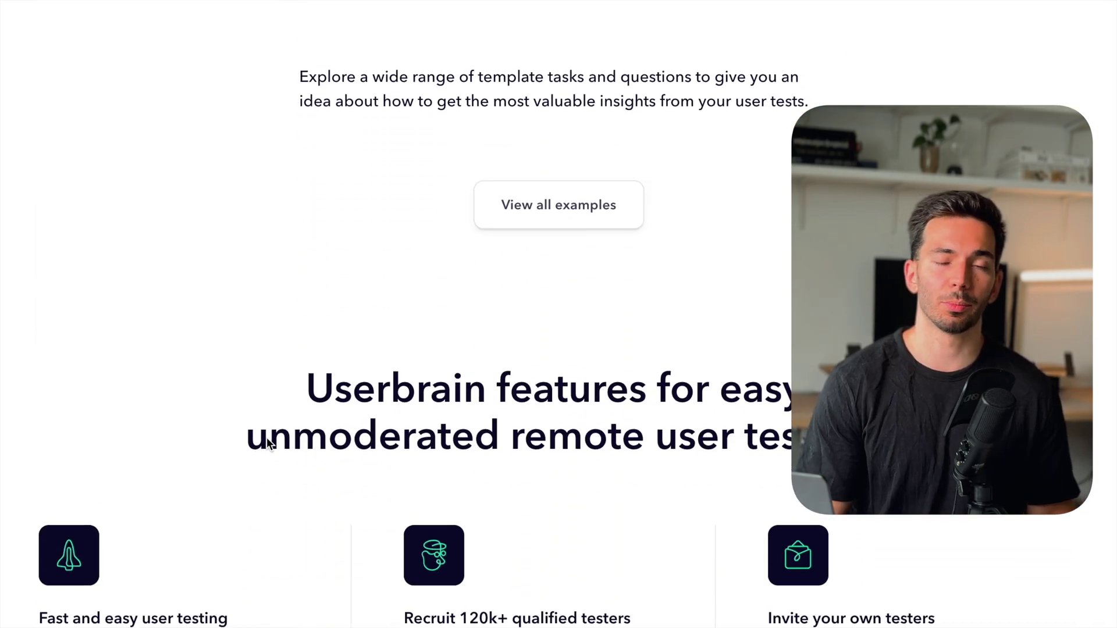
pyautogui.scroll(-9, 688, 353)
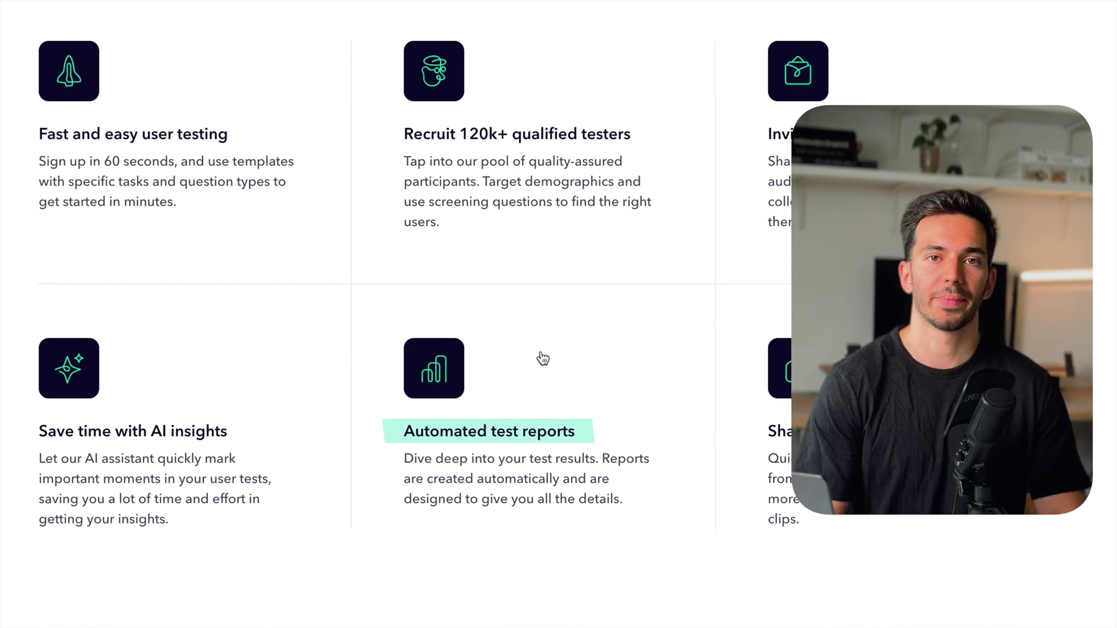
pyautogui.scroll(-10, 541, 353)
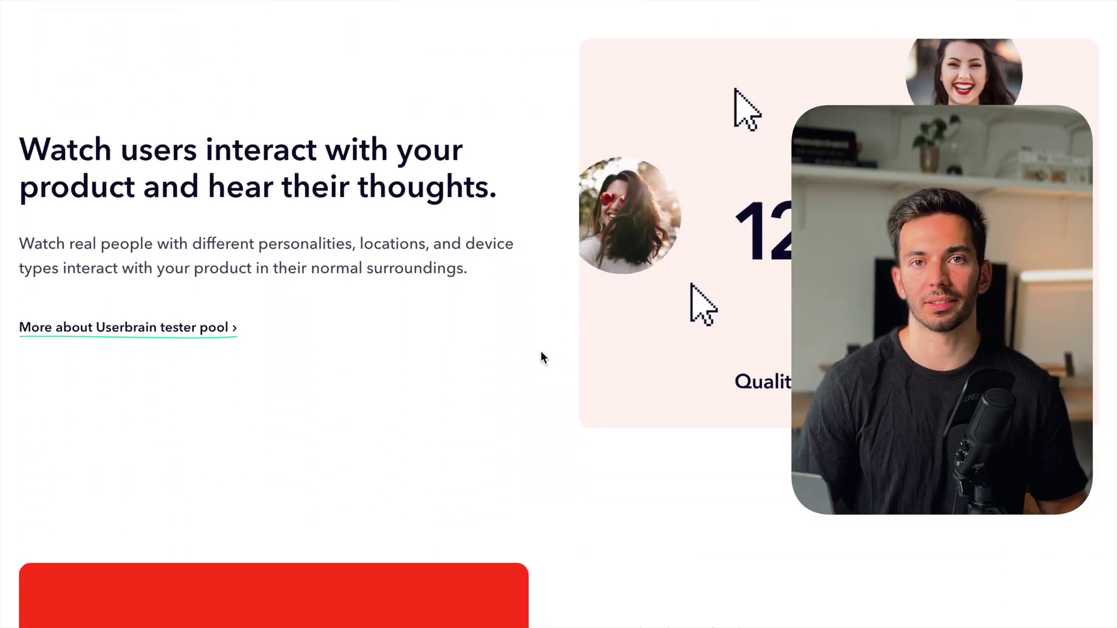
pyautogui.scroll(-5, 540, 351)
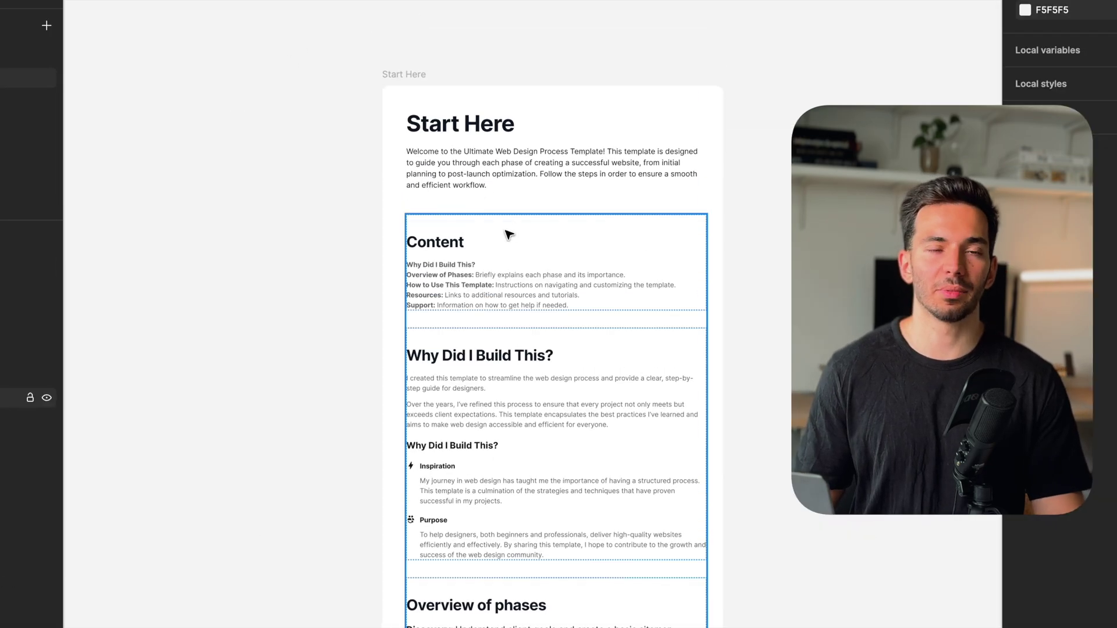
# Step: Pan and zoom the canvas over to the 2. Research board's Vibe & Values card
pyautogui.scroll(2, 613, 227)
pyautogui.scroll(-3, 613, 227)
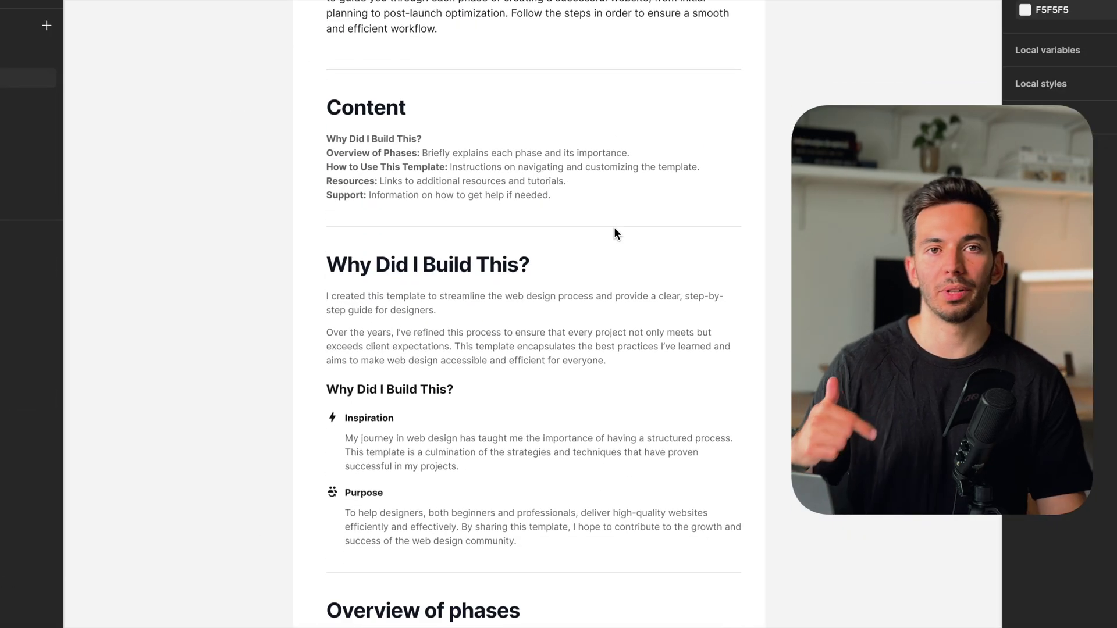
pyautogui.scroll(-10, 613, 230)
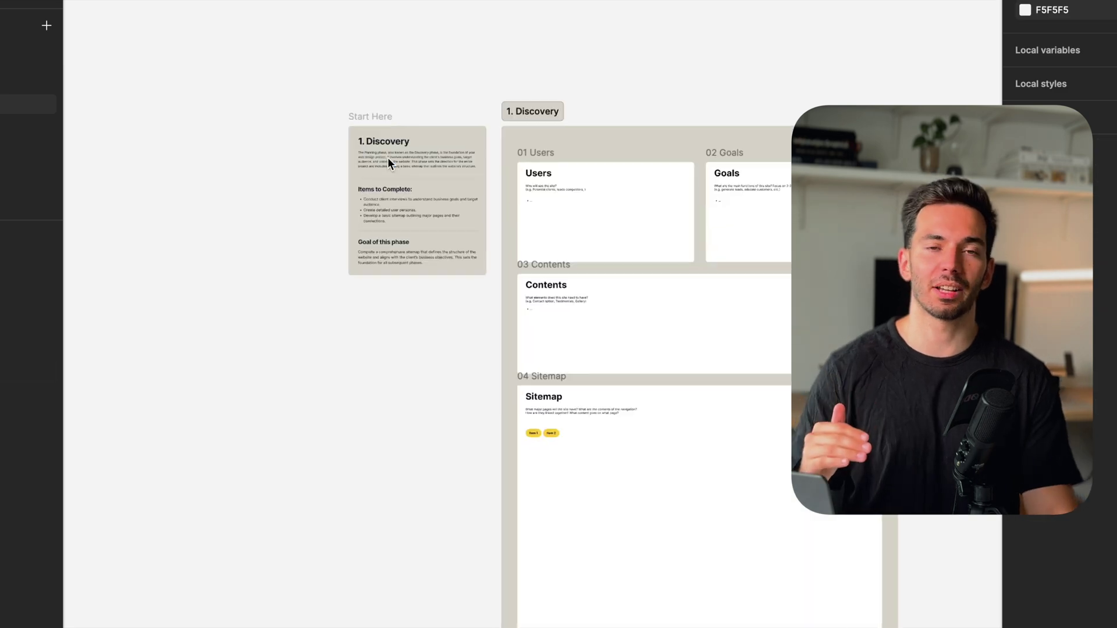
pyautogui.scroll(5, 388, 157)
pyautogui.hscroll(8, 317, 257)
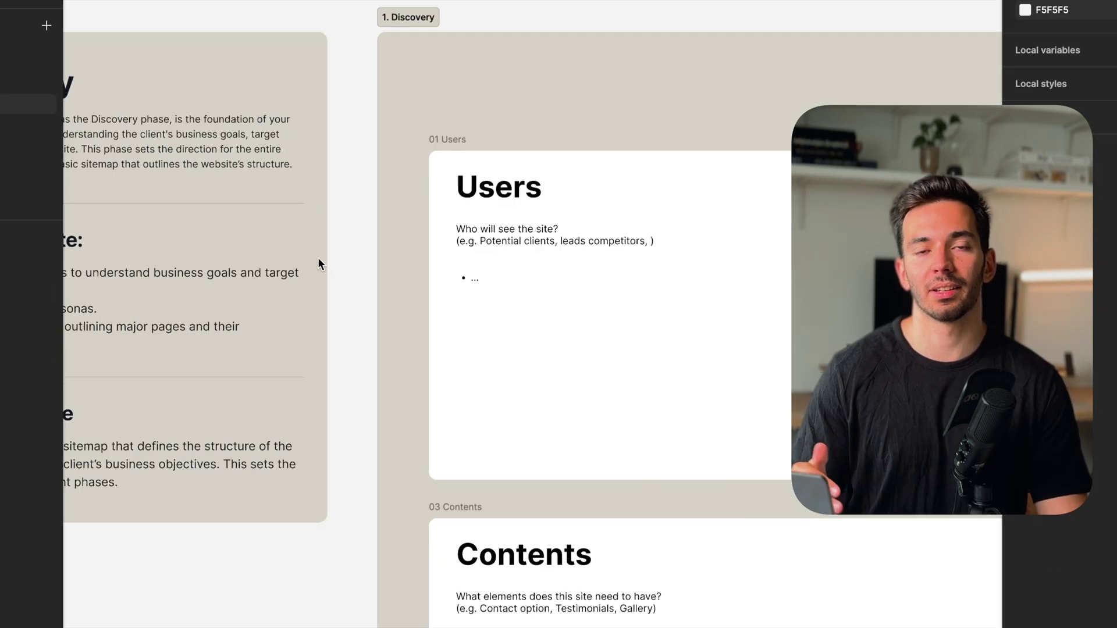
pyautogui.scroll(-12, 433, 235)
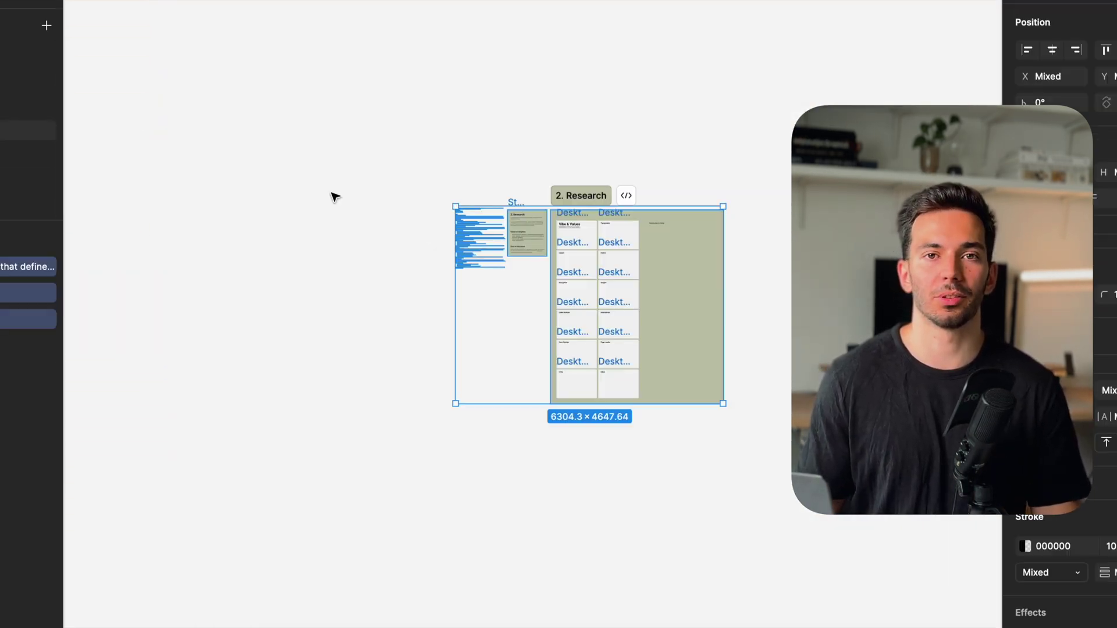
pyautogui.click(335, 197)
pyautogui.scroll(15, 463, 174)
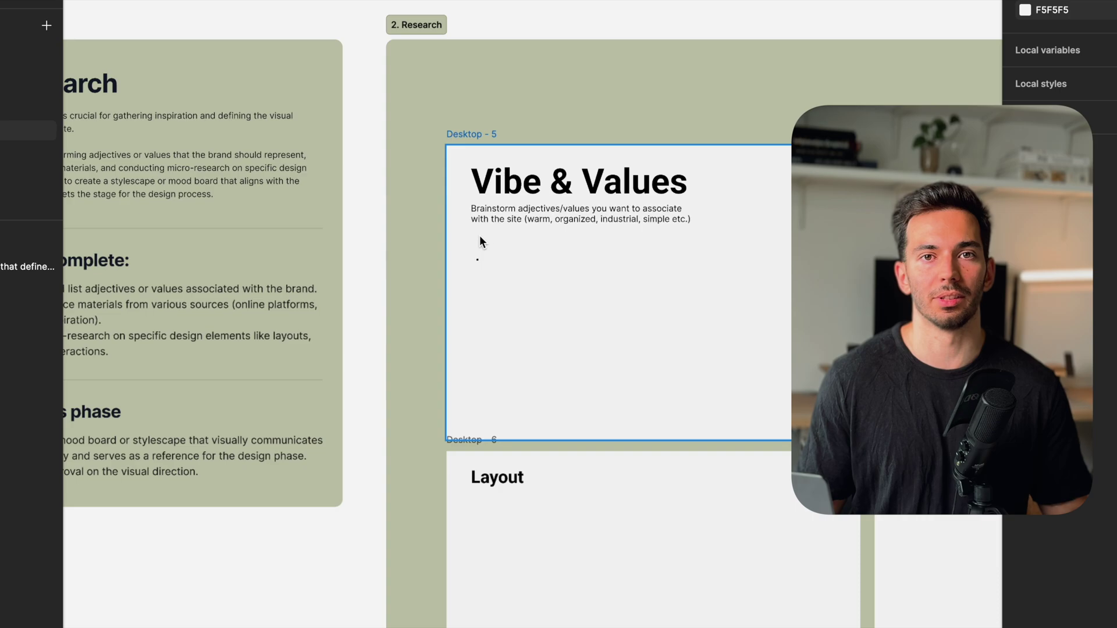
pyautogui.hscroll(5, 466, 265)
pyautogui.scroll(-10, 643, 314)
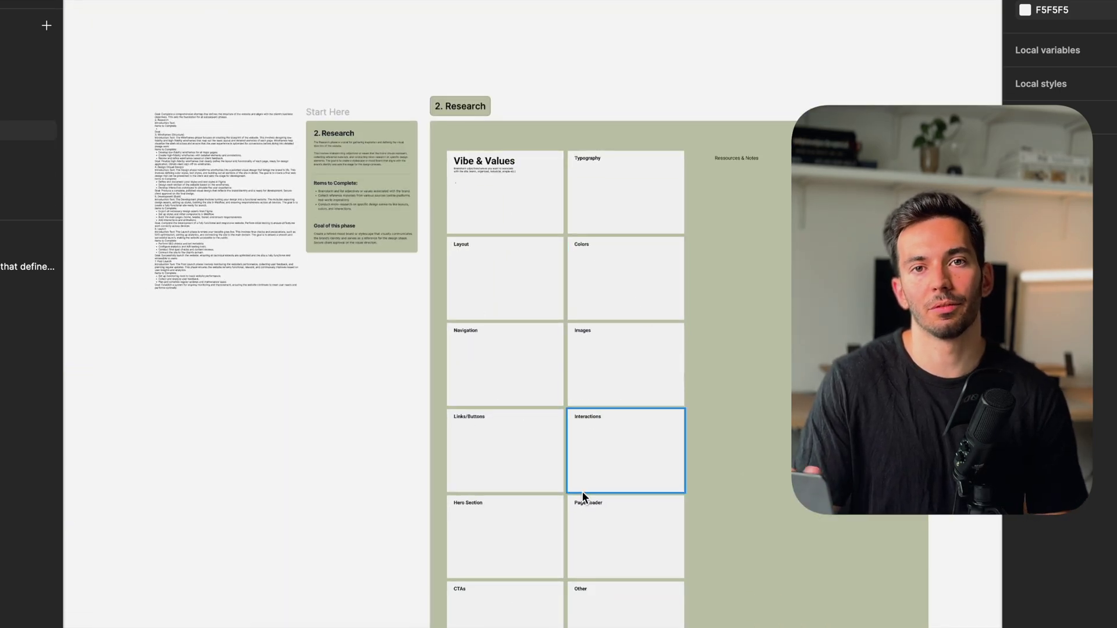